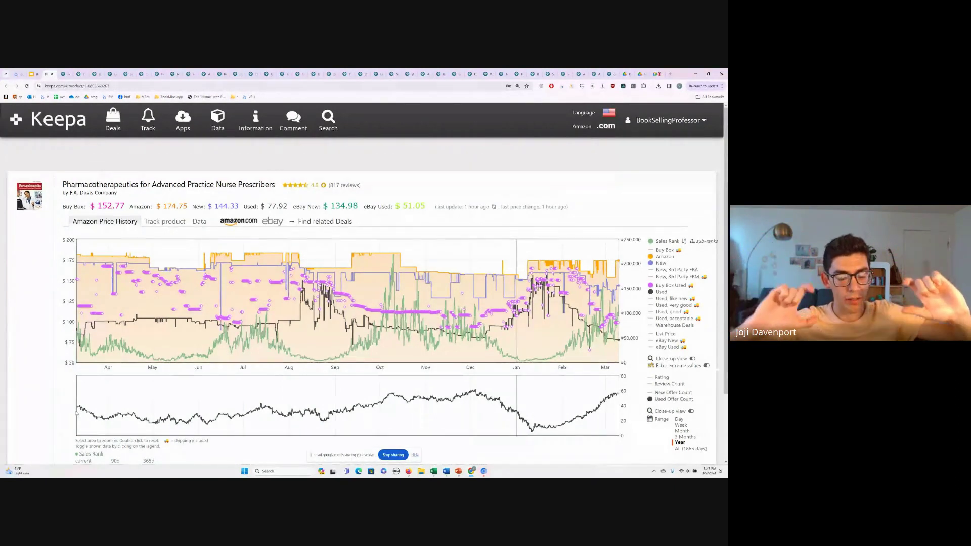
Examine the one-year price, sales rank and used offer count history of Pharmacotherapeutics for Advanced Practice Nurse Prescribers.
{"action": "scroll", "coordinate": [514, 418], "scroll_direction": "down", "scroll_amount": 2}
{"action": "scroll", "coordinate": [515, 417], "scroll_direction": "down", "scroll_amount": 1}
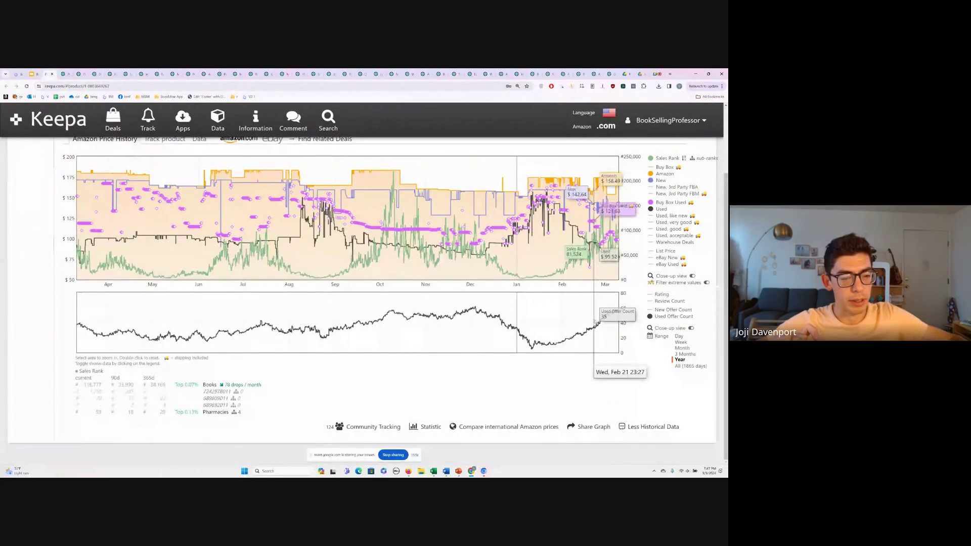
{"action": "scroll", "coordinate": [617, 358], "scroll_direction": "up", "scroll_amount": 1}
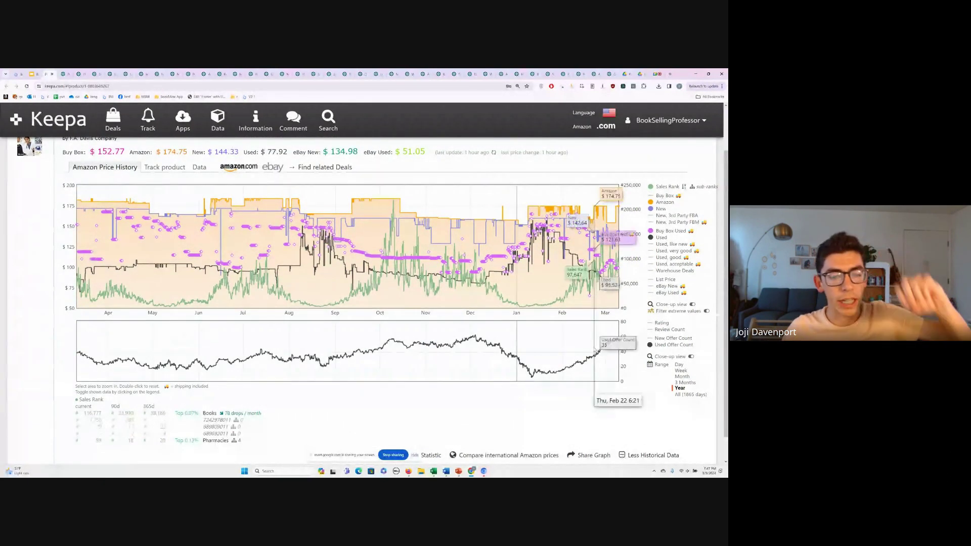
{"action": "mouse_move", "coordinate": [652, 348]}
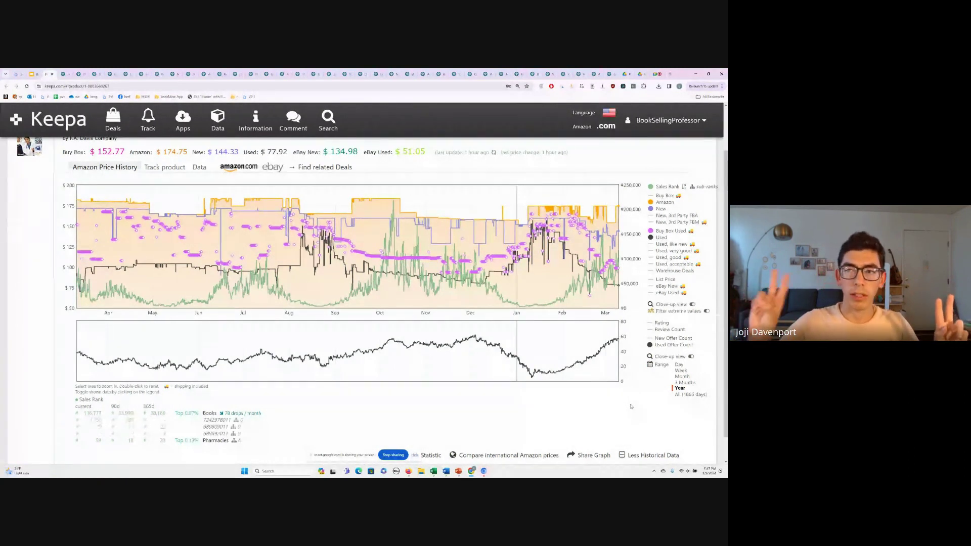
{"action": "scroll", "coordinate": [630, 406], "scroll_direction": "up", "scroll_amount": 1}
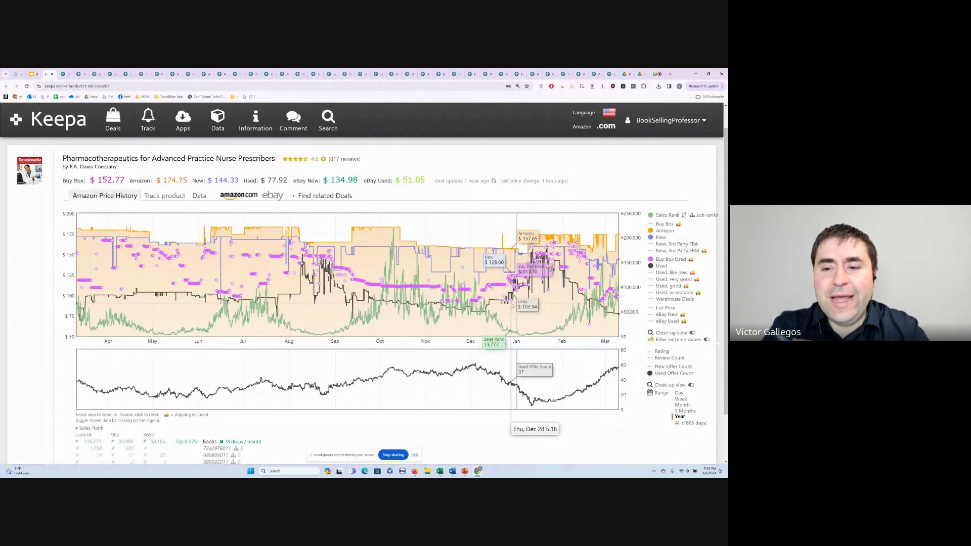
{"action": "scroll", "coordinate": [511, 305], "scroll_direction": "down", "scroll_amount": 1}
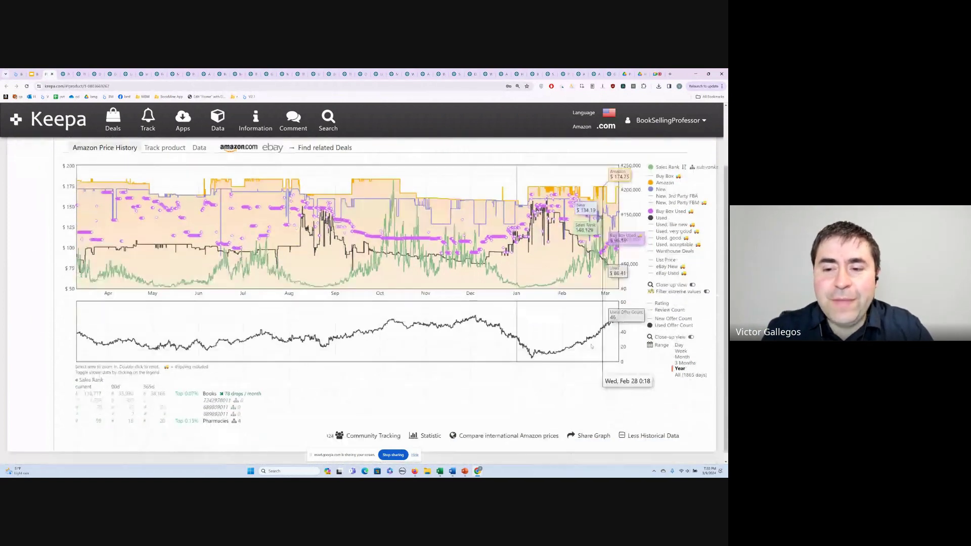
Hide the additional historical data with the used offer count graph, and show it again.
{"action": "left_click", "coordinate": [622, 427]}
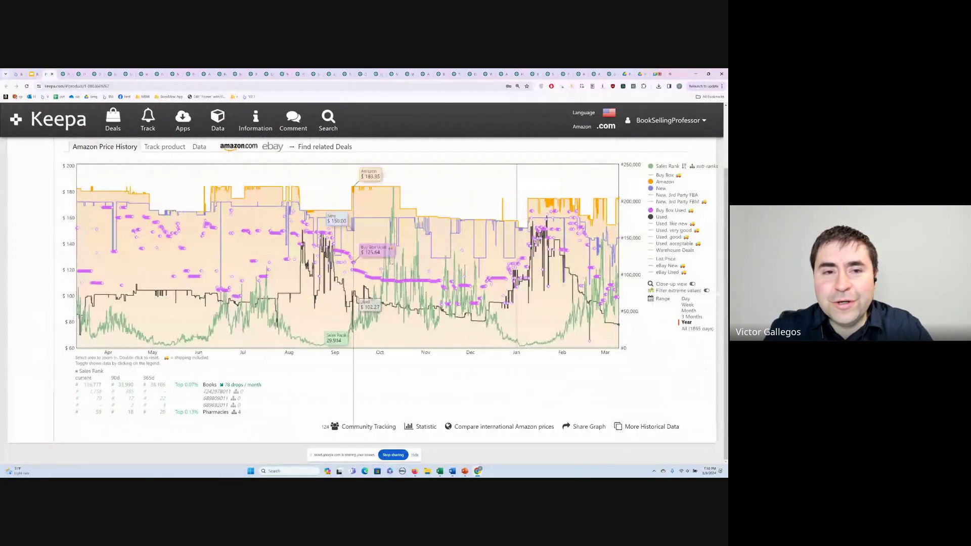
{"action": "scroll", "coordinate": [478, 298], "scroll_direction": "up", "scroll_amount": 1}
{"action": "scroll", "coordinate": [638, 358], "scroll_direction": "down", "scroll_amount": 1}
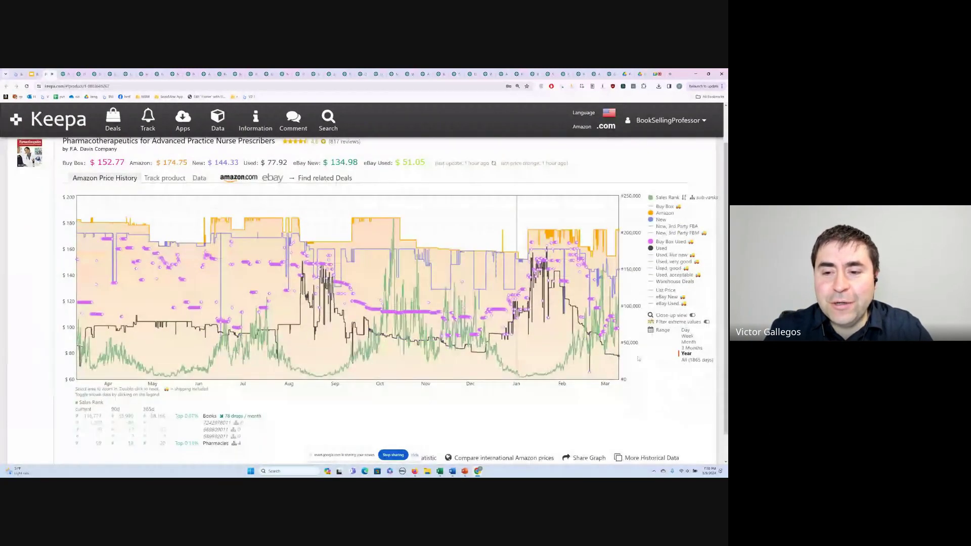
{"action": "left_click", "coordinate": [620, 456]}
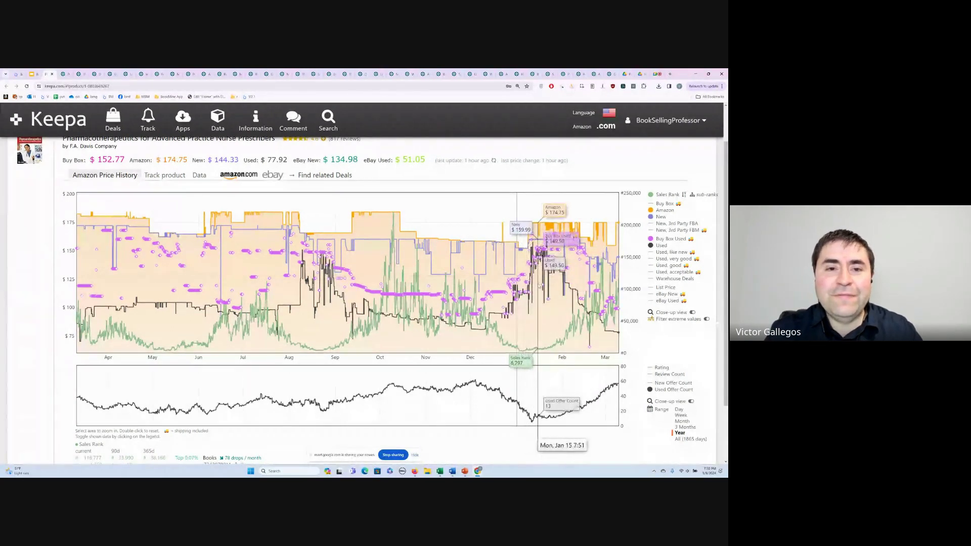
Switch to the Keepa price history of Porth's Pathophysiology: Concepts of Altered Health States.
{"action": "scroll", "coordinate": [298, 172], "scroll_direction": "up", "scroll_amount": 1}
{"action": "scroll", "coordinate": [283, 187], "scroll_direction": "up", "scroll_amount": 1}
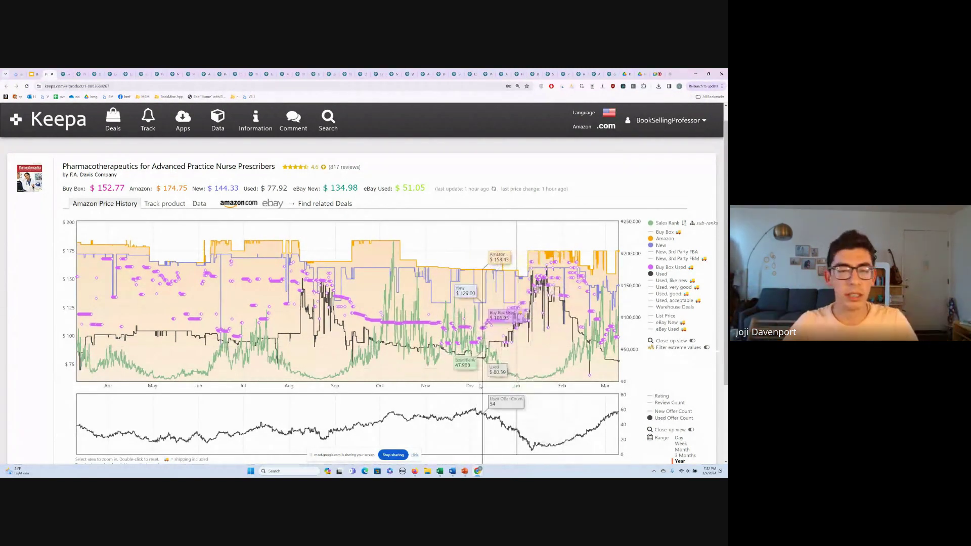
{"action": "scroll", "coordinate": [474, 407], "scroll_direction": "down", "scroll_amount": 1}
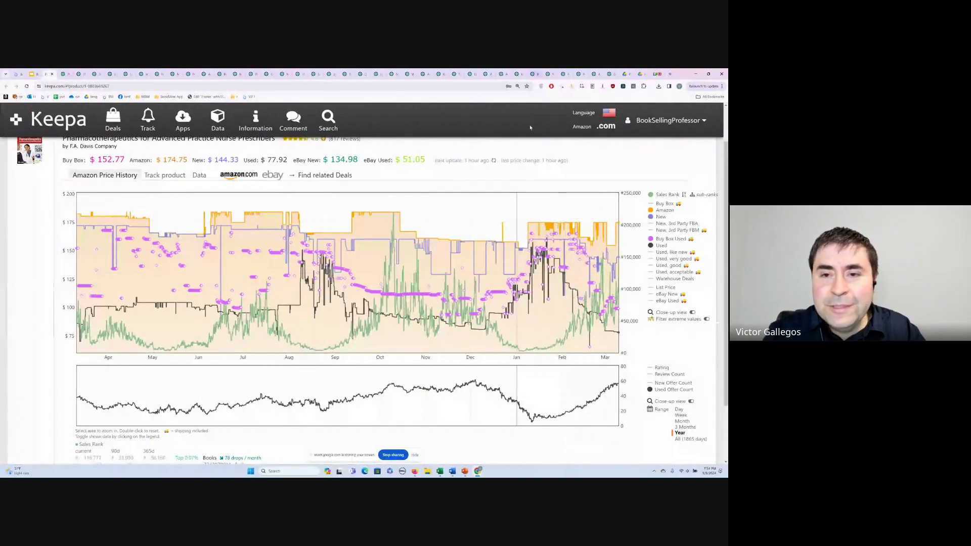
{"action": "scroll", "coordinate": [622, 160], "scroll_direction": "up", "scroll_amount": 1}
{"action": "scroll", "coordinate": [625, 166], "scroll_direction": "up", "scroll_amount": 1}
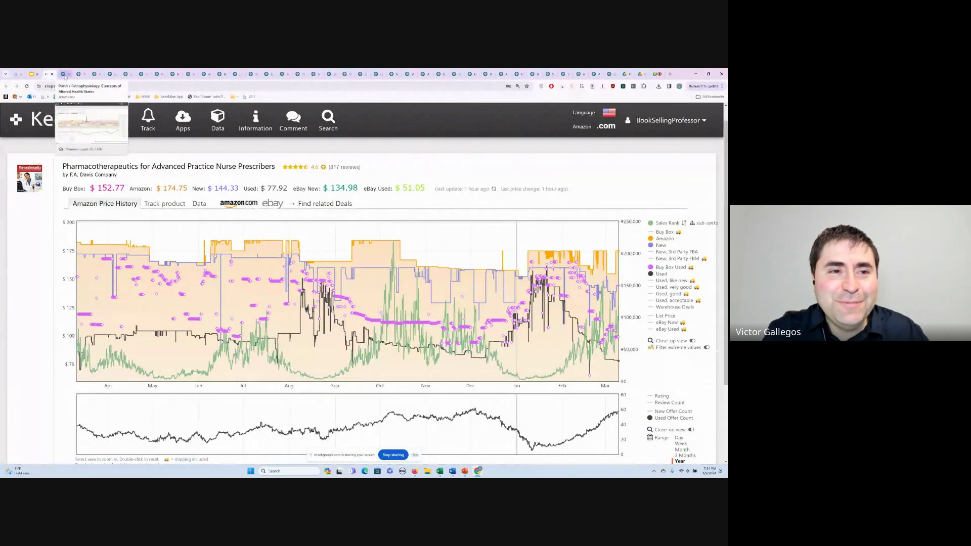
{"action": "left_click", "coordinate": [65, 75]}
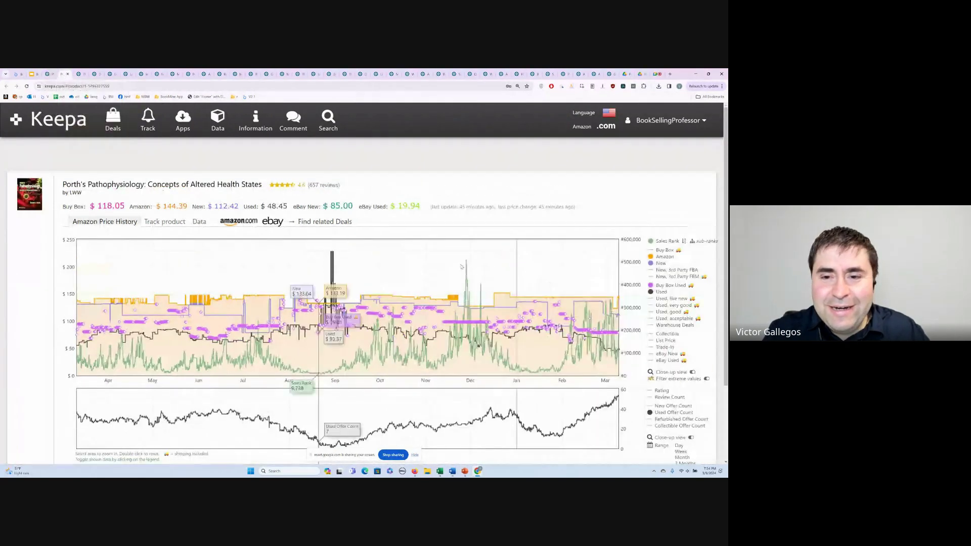
Open the Amazon listing for Porth's Pathophysiology and select its used offer to see the seller and fulfilment details.
{"action": "scroll", "coordinate": [680, 294], "scroll_direction": "down", "scroll_amount": 1}
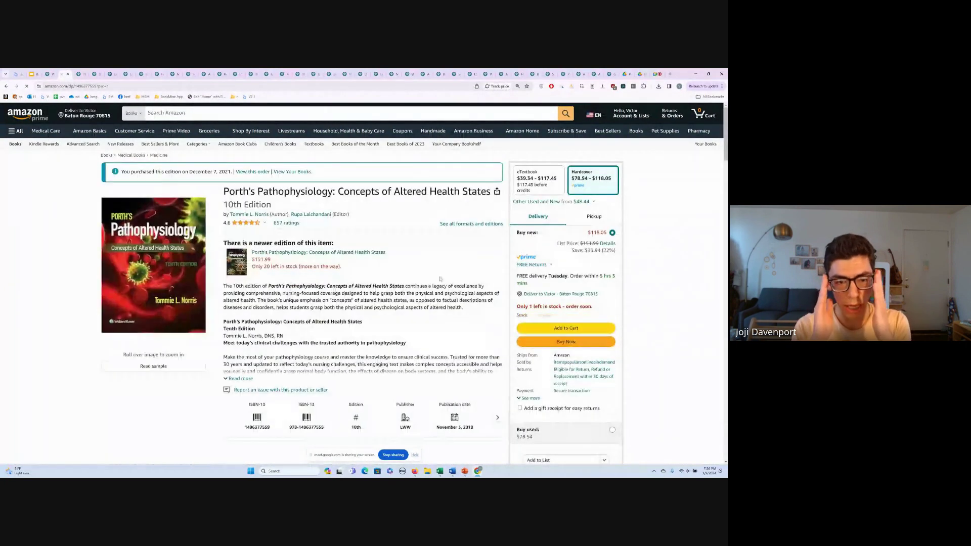
{"action": "scroll", "coordinate": [440, 280], "scroll_direction": "down", "scroll_amount": 2}
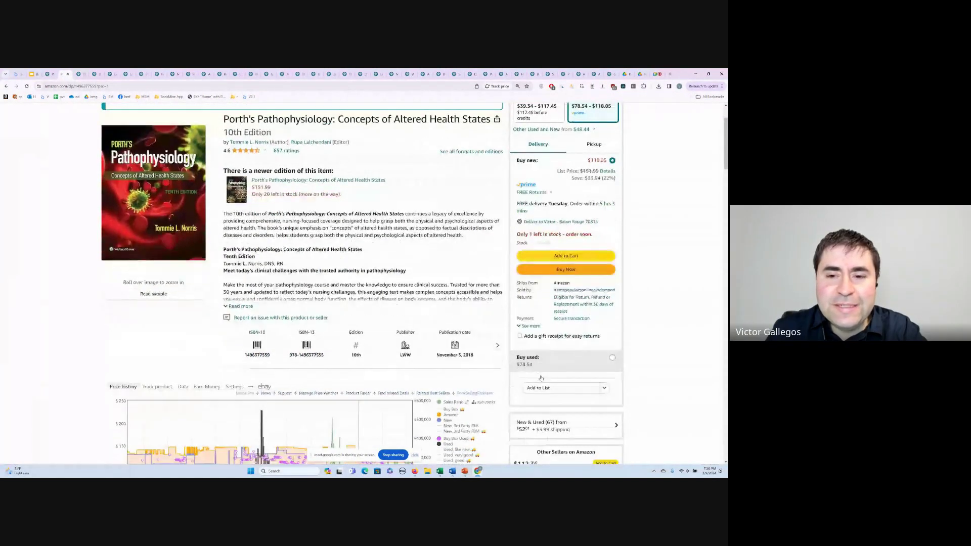
{"action": "scroll", "coordinate": [540, 377], "scroll_direction": "down", "scroll_amount": 1}
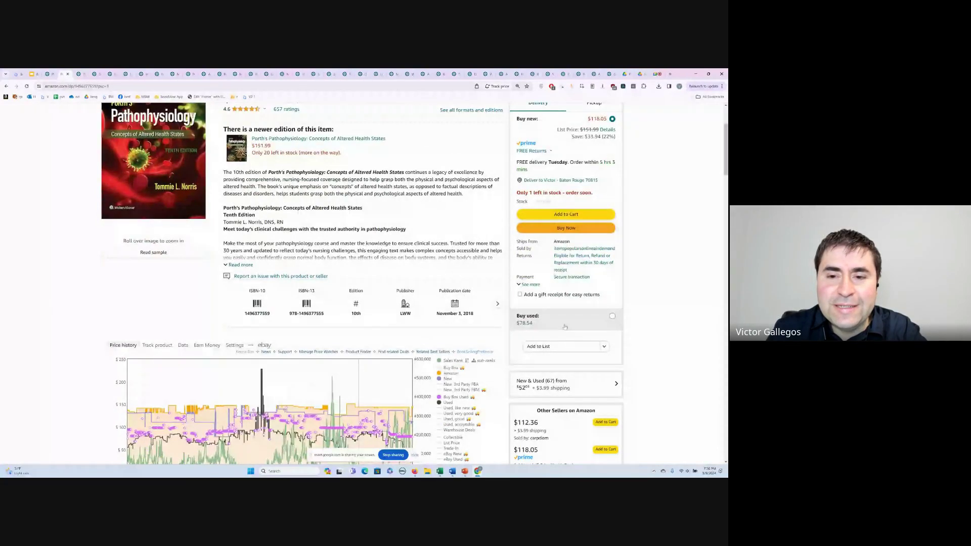
{"action": "scroll", "coordinate": [565, 327], "scroll_direction": "up", "scroll_amount": 2}
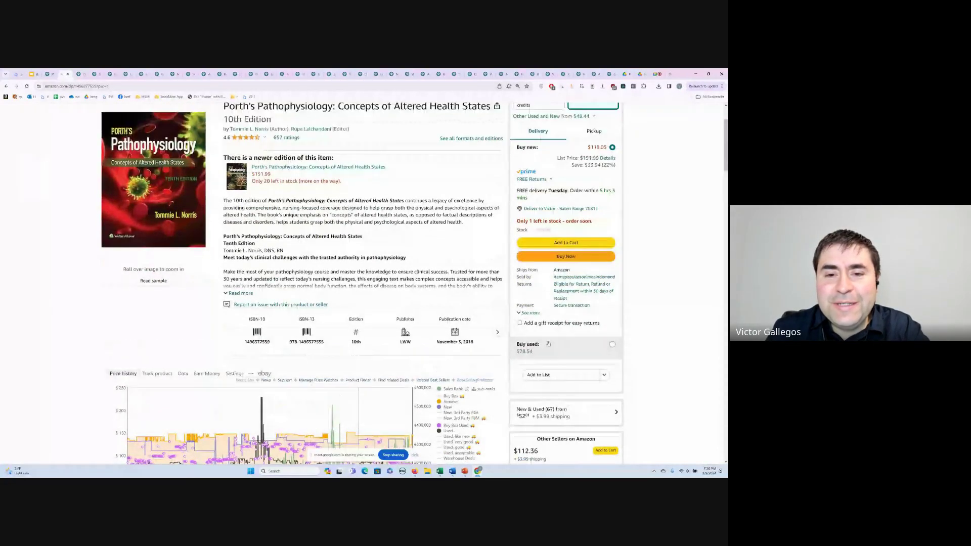
{"action": "scroll", "coordinate": [631, 354], "scroll_direction": "down", "scroll_amount": 1}
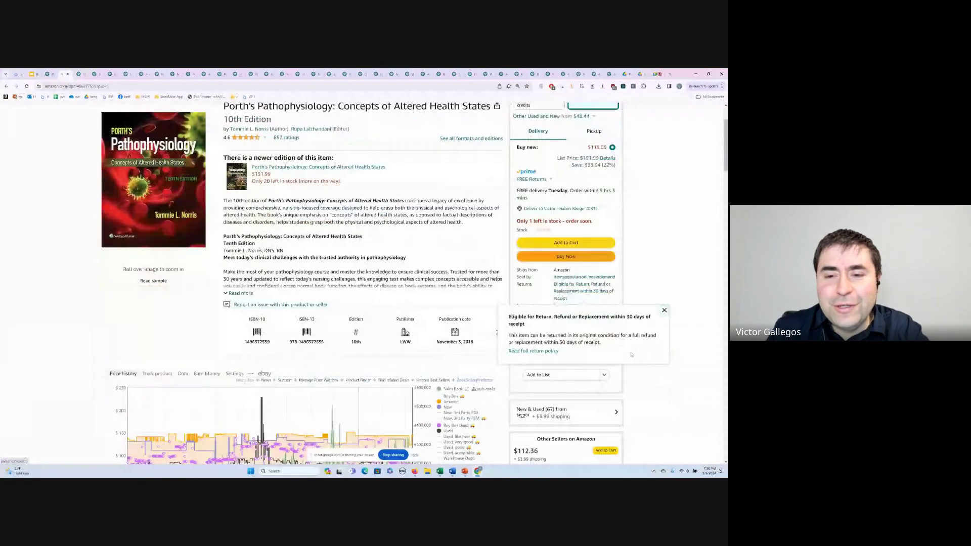
{"action": "left_click", "coordinate": [664, 310]}
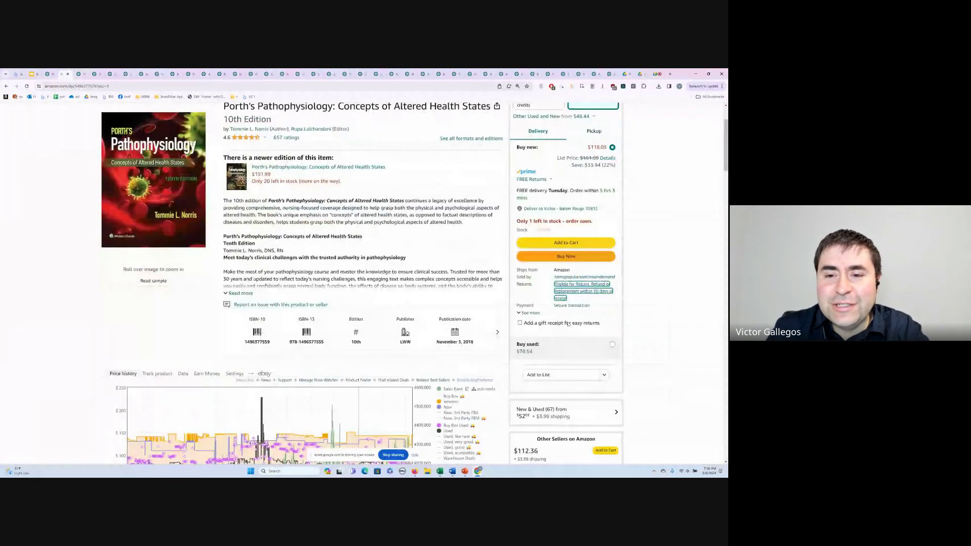
{"action": "left_click", "coordinate": [544, 351]}
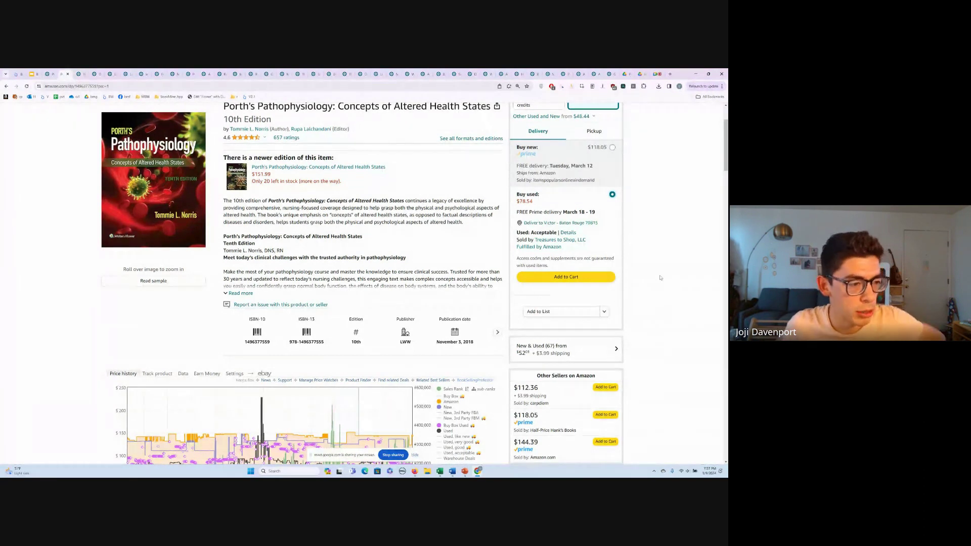
Check the other sellers and embedded price history on the Amazon listing, and return to the book's Keepa page.
{"action": "scroll", "coordinate": [660, 278], "scroll_direction": "down", "scroll_amount": 2}
{"action": "scroll", "coordinate": [633, 327], "scroll_direction": "down", "scroll_amount": 1}
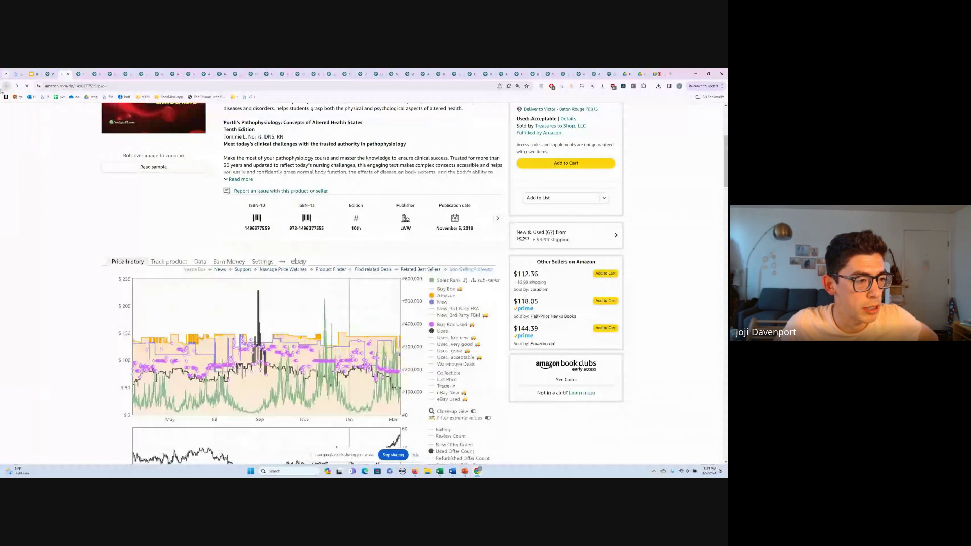
{"action": "left_click", "coordinate": [6, 86]}
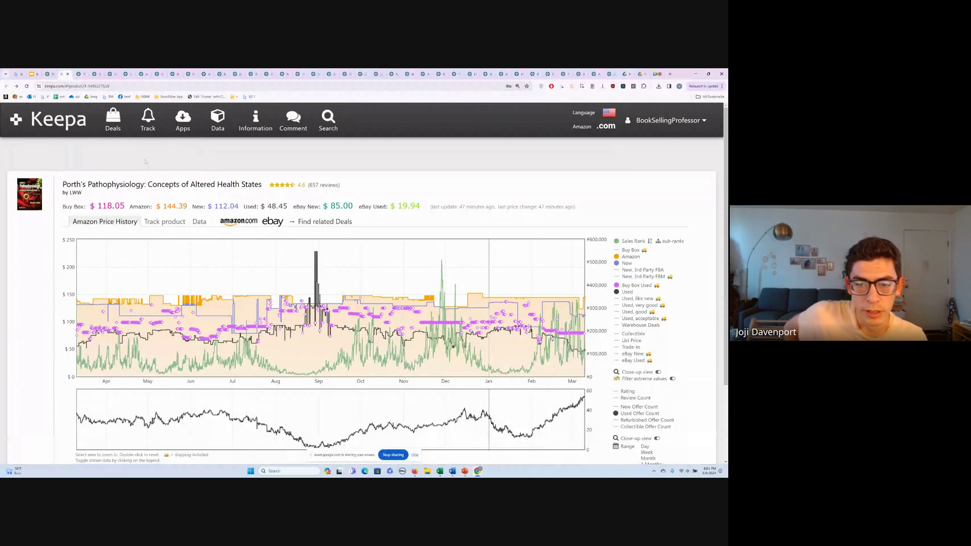
Show the all-time Keepa price history of The Norton Sampler, zoomed in on about January 2022 to March 2024.
{"action": "left_click", "coordinate": [79, 75]}
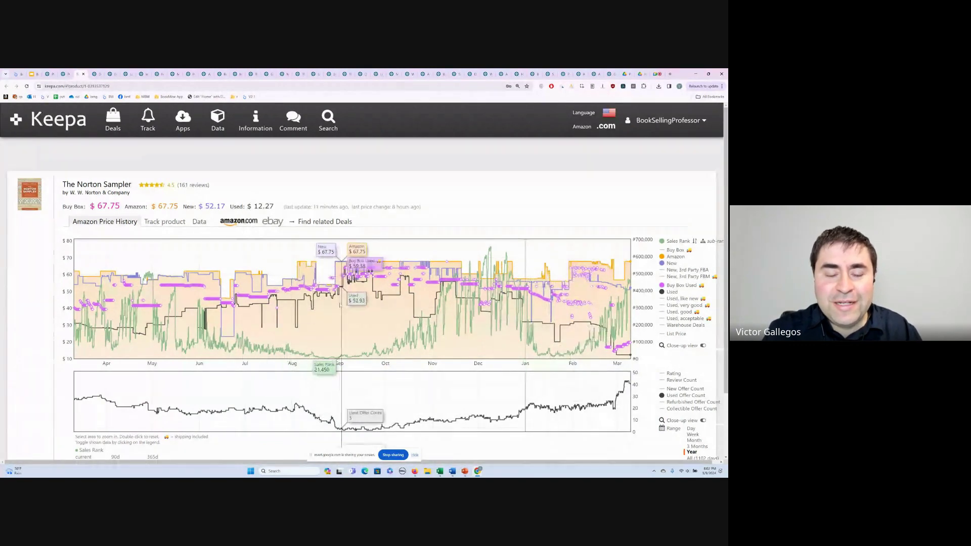
{"action": "scroll", "coordinate": [535, 287], "scroll_direction": "down", "scroll_amount": 2}
{"action": "scroll", "coordinate": [354, 273], "scroll_direction": "up", "scroll_amount": 1}
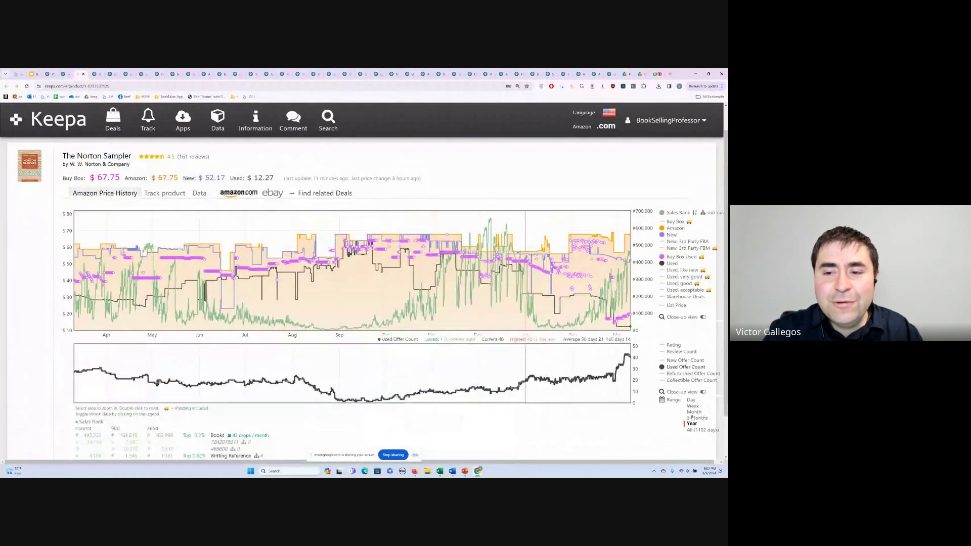
{"action": "left_click", "coordinate": [695, 430]}
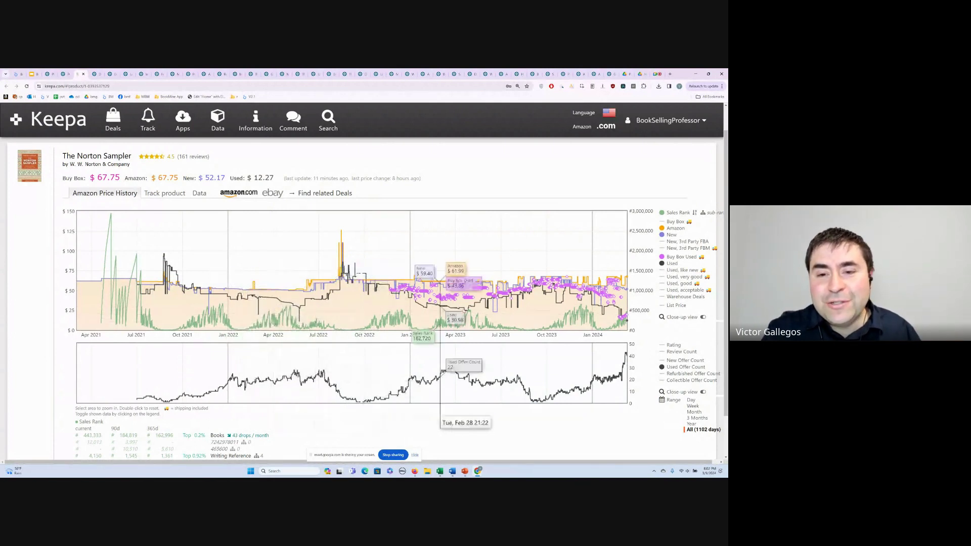
{"action": "left_click_drag", "start_coordinate": [233, 316], "coordinate": [629, 315]}
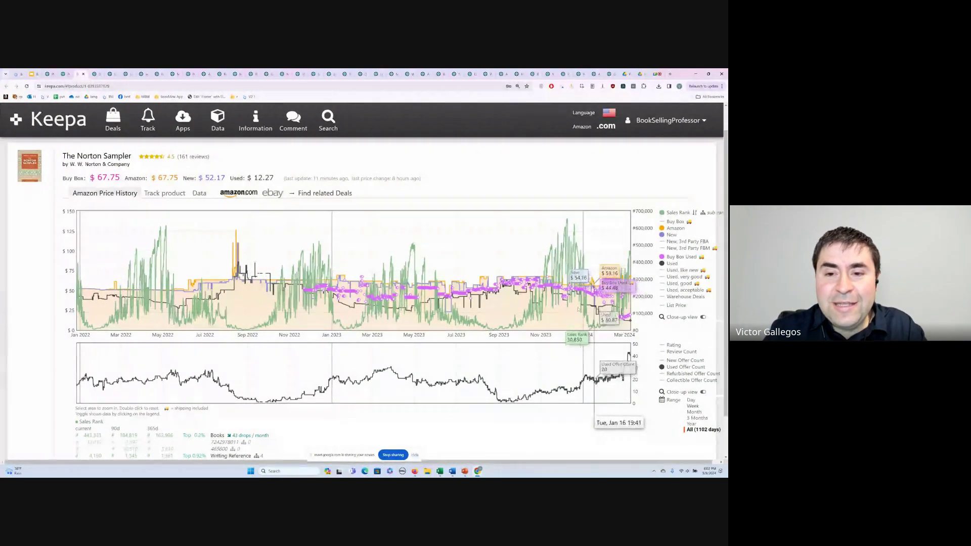
Compare the Year and All ranges of The Norton Sampler's chart, and finish on the Year range.
{"action": "left_click", "coordinate": [693, 423]}
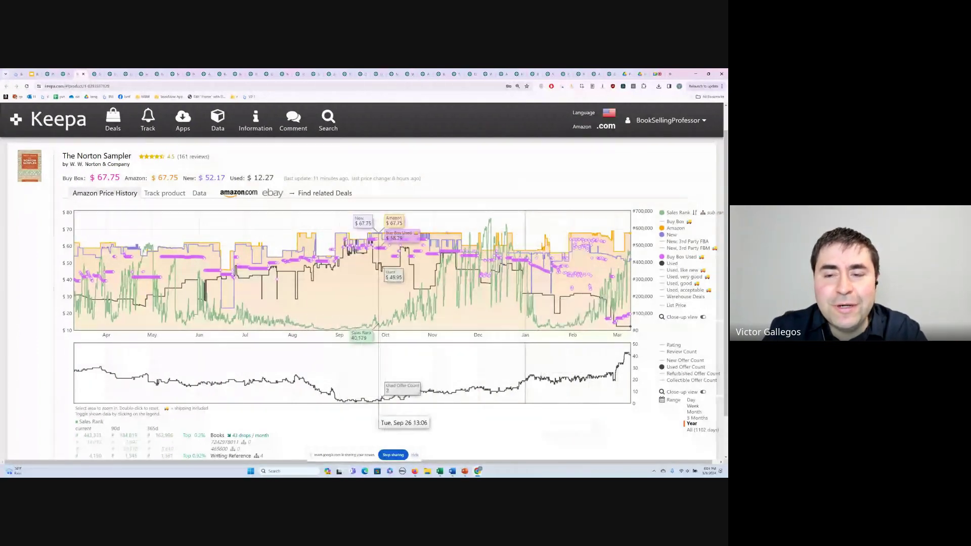
{"action": "left_click", "coordinate": [697, 430]}
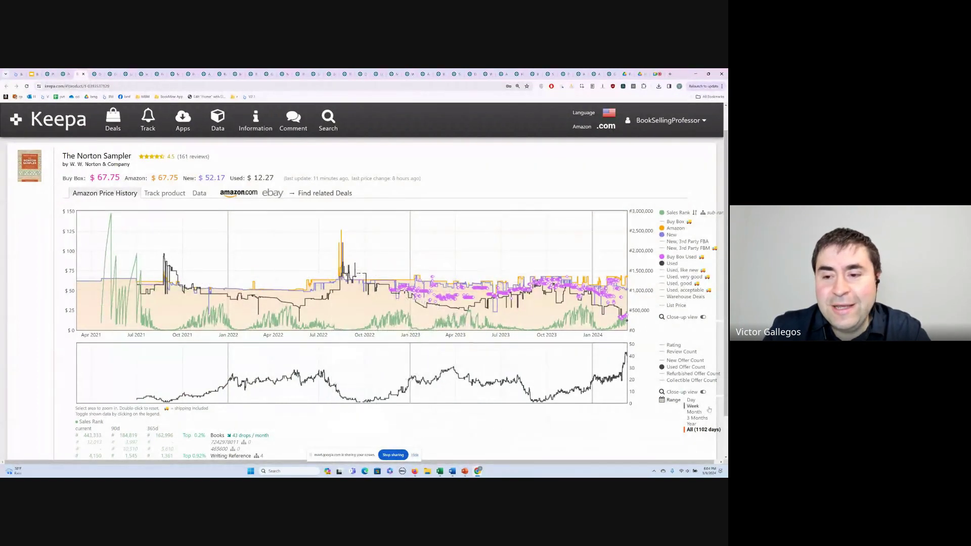
{"action": "left_click", "coordinate": [691, 424]}
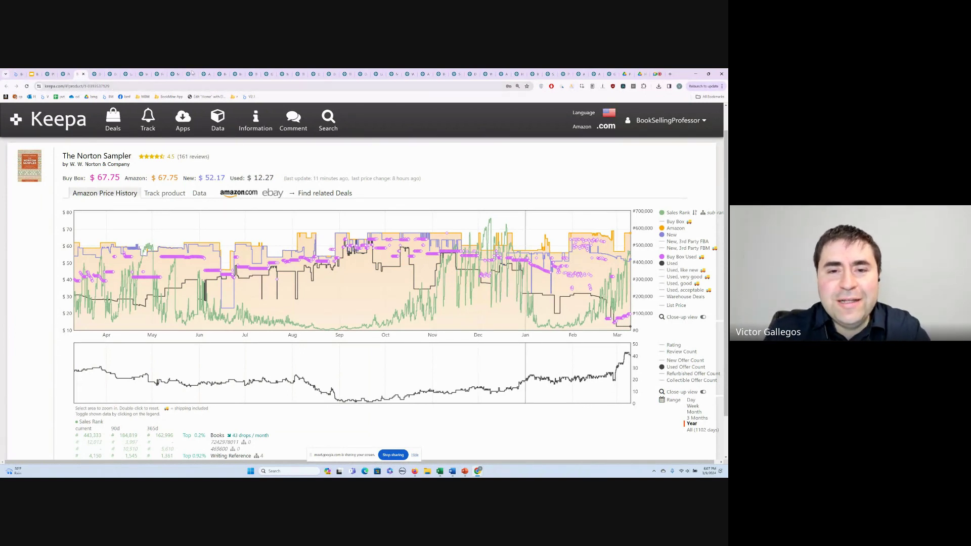
{"action": "mouse_move", "coordinate": [410, 230]}
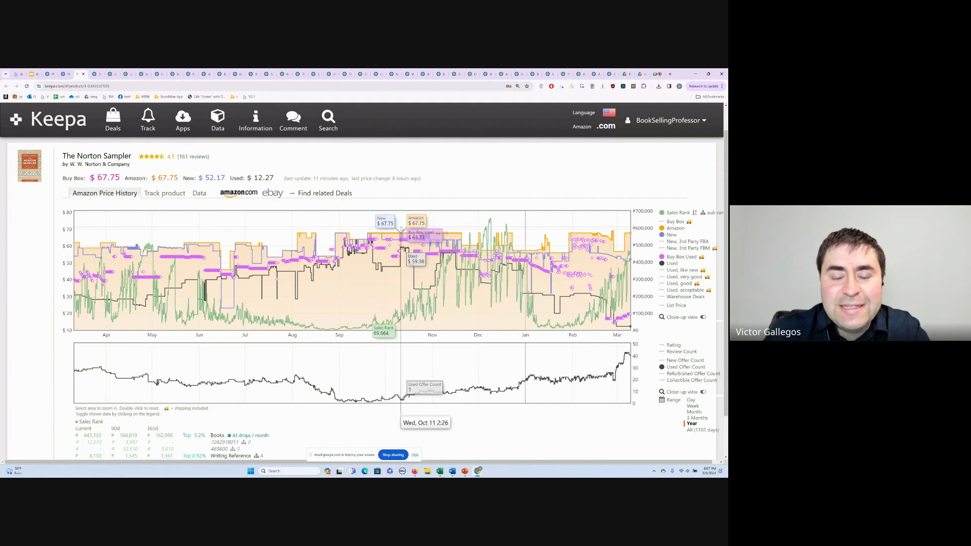
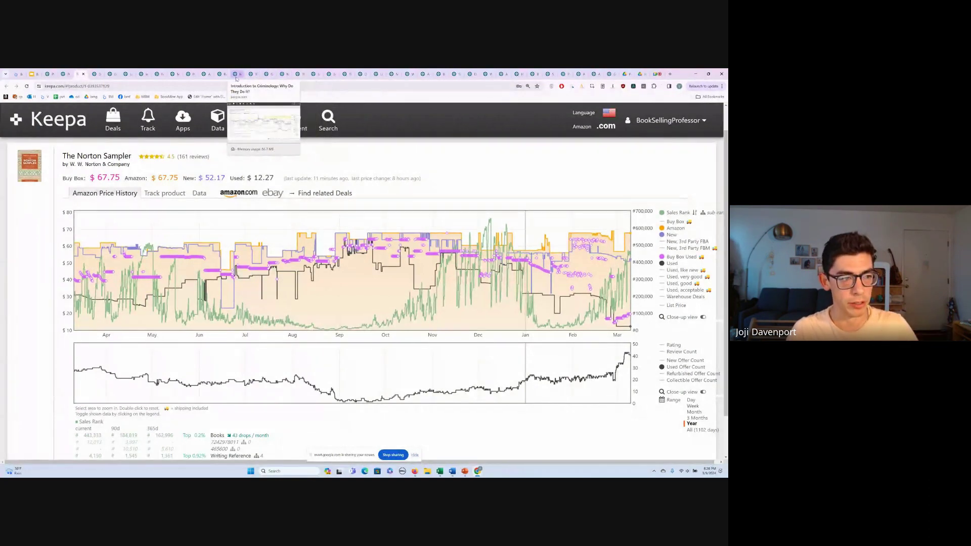
View the Keepa price histories of The Twelve Days of Christmas and Great British Bake Off: Christmas.
{"action": "left_click", "coordinate": [251, 75]}
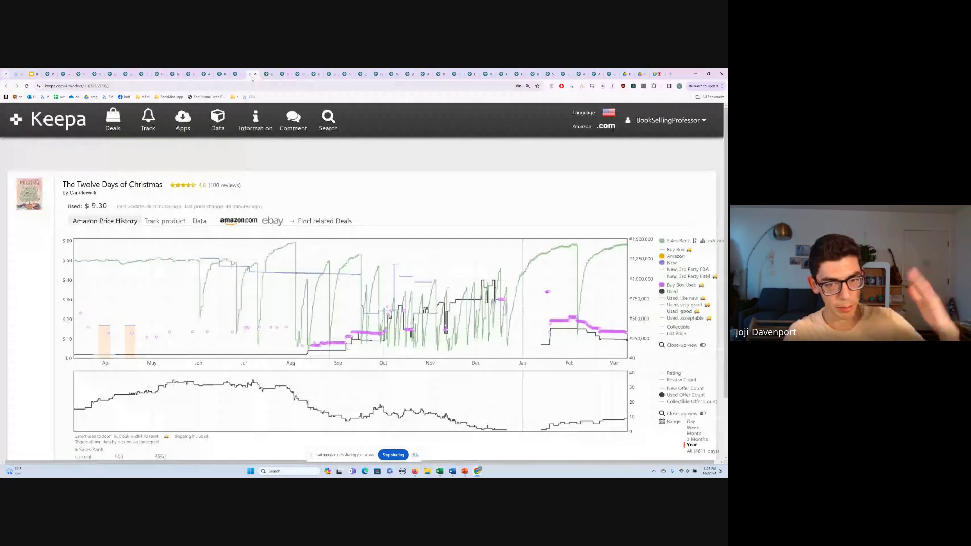
{"action": "left_click", "coordinate": [270, 75]}
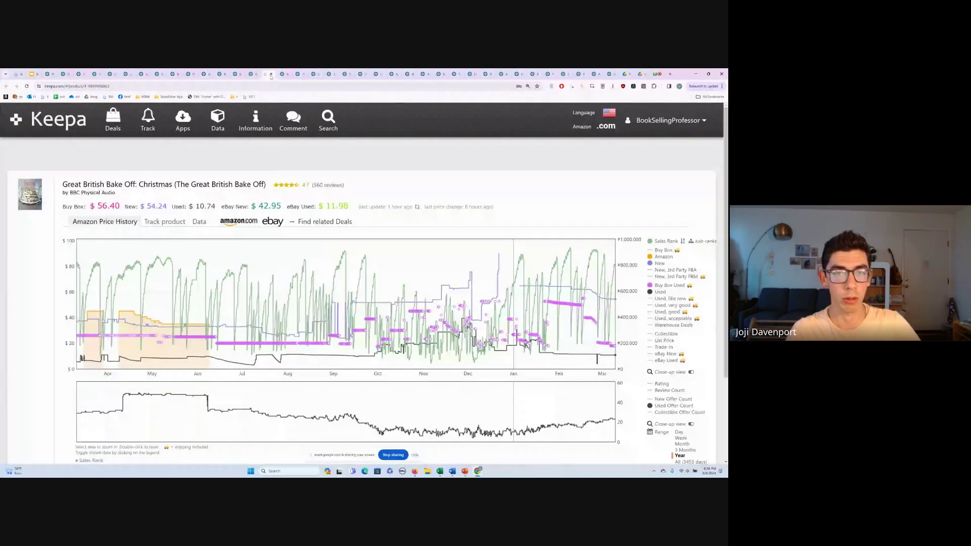
Open the Keepa page of Marta and the Manger Straw and extend its chart to the full 4632-day range.
{"action": "left_click", "coordinate": [283, 76]}
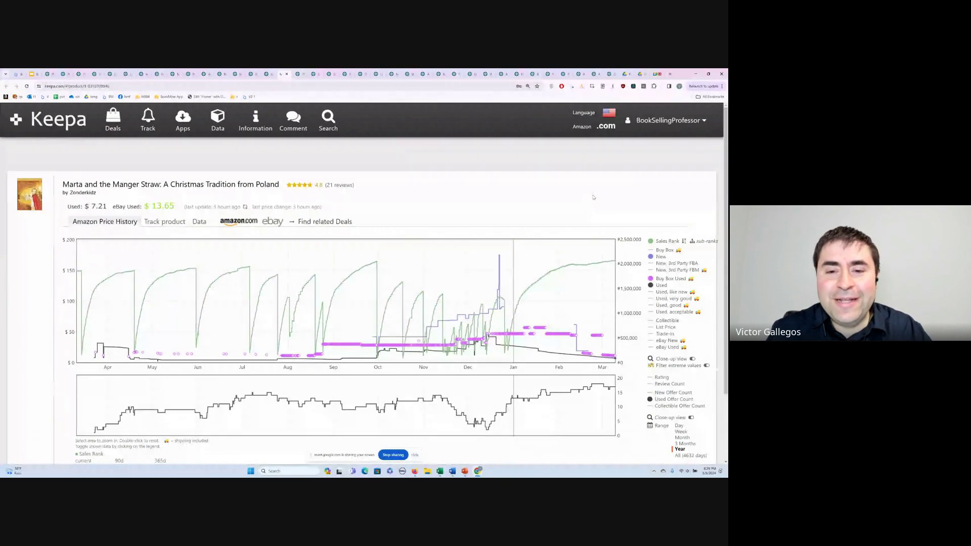
{"action": "scroll", "coordinate": [593, 197], "scroll_direction": "down", "scroll_amount": 1}
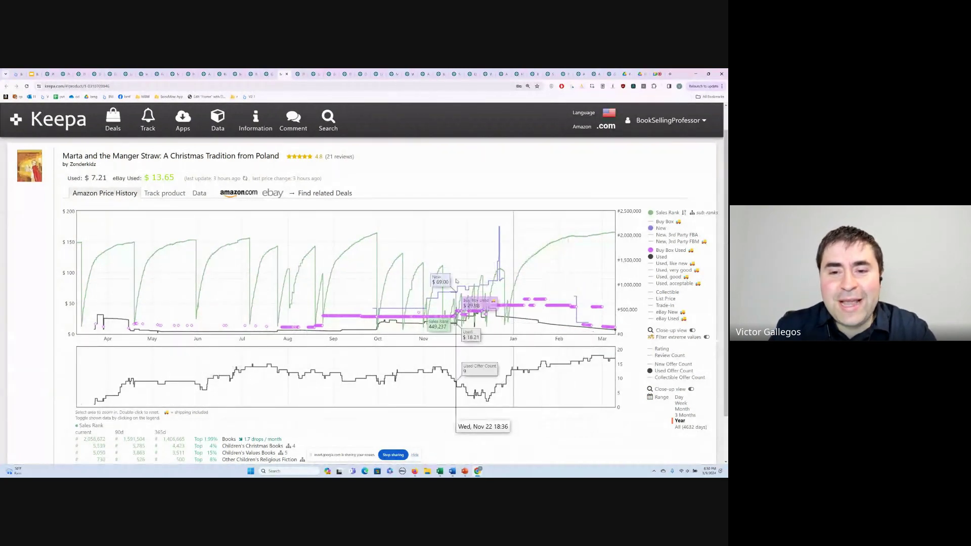
{"action": "left_click", "coordinate": [683, 427]}
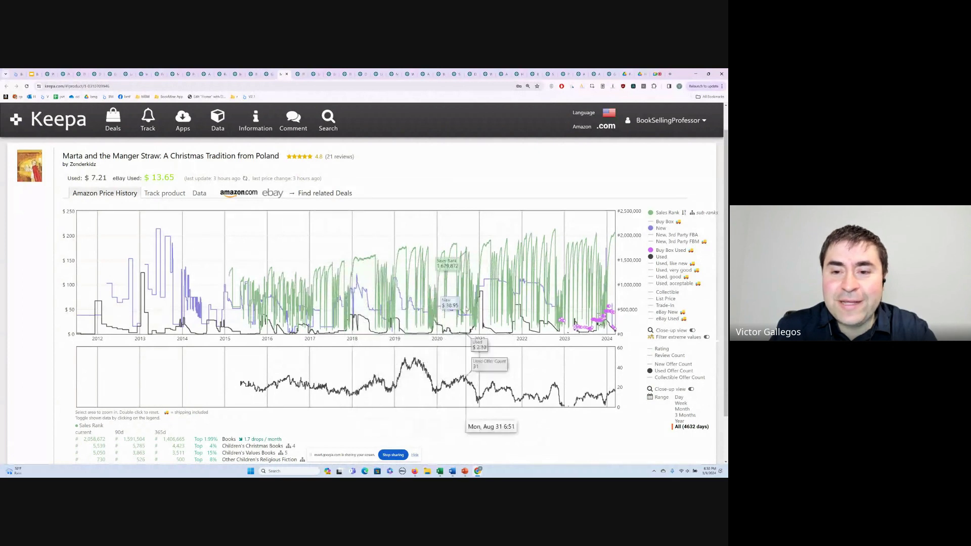
Compare the Year and All ranges of Marta and the Manger Straw's chart, and finish on the Year range.
{"action": "left_click", "coordinate": [679, 421]}
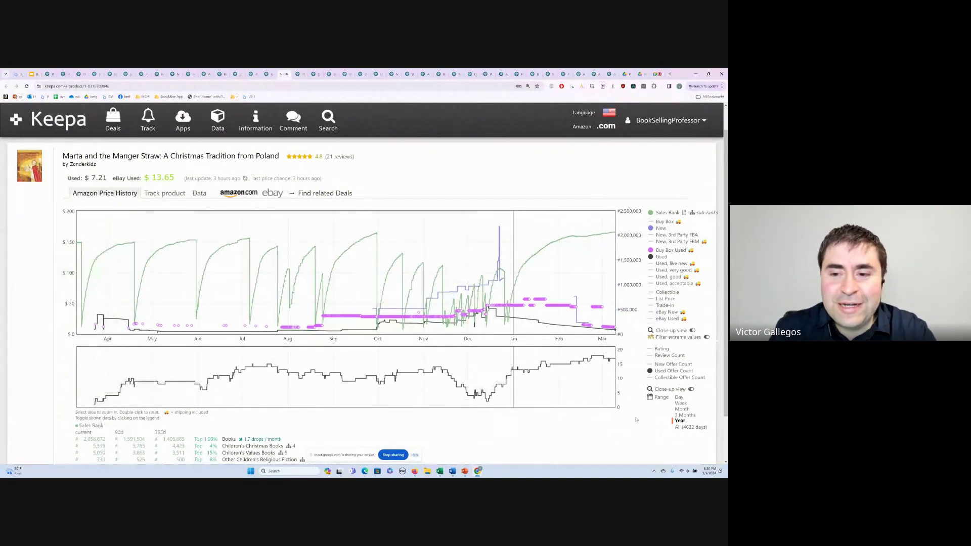
{"action": "left_click", "coordinate": [686, 429]}
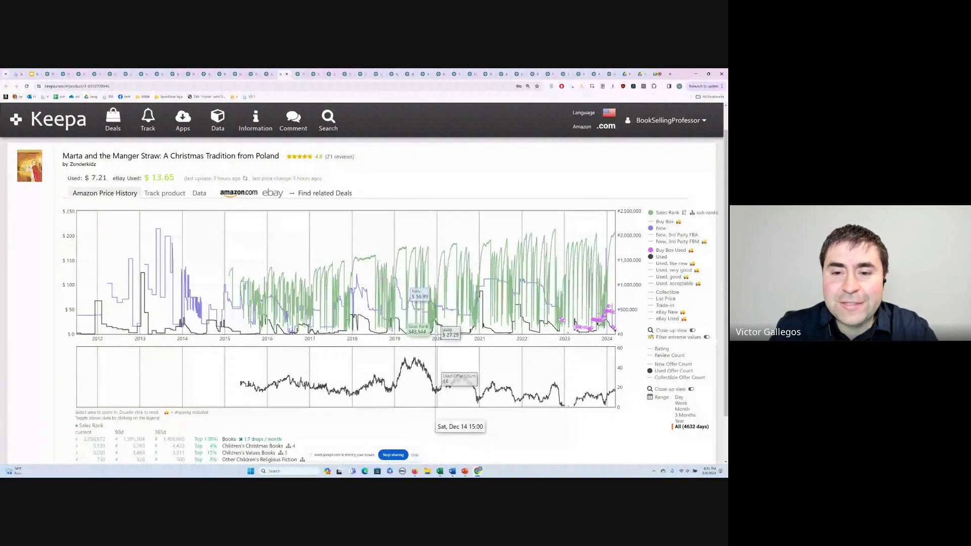
{"action": "left_click", "coordinate": [680, 421]}
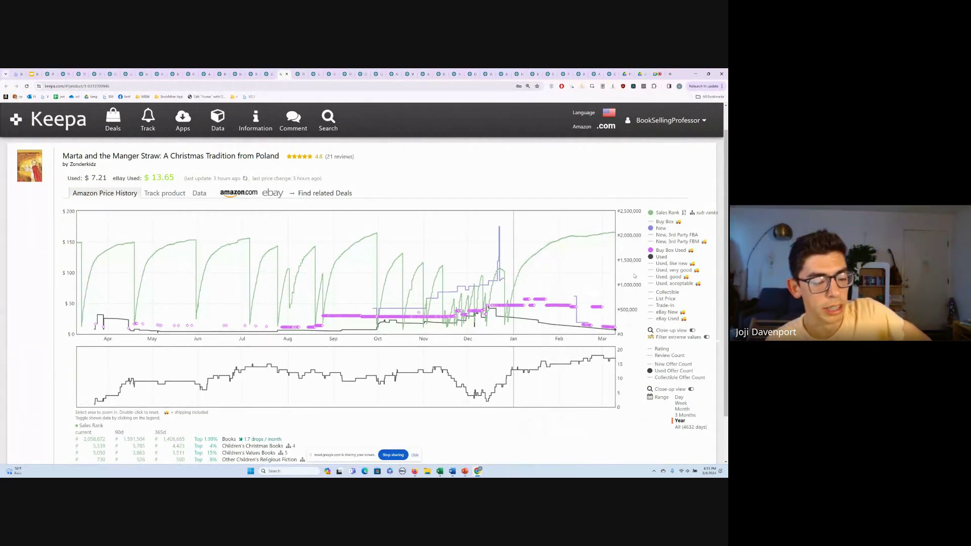
Hide the New and Buy Box Used price curves of Marta and the Manger Straw, and check its used prices over the Year and All ranges.
{"action": "mouse_move", "coordinate": [651, 229]}
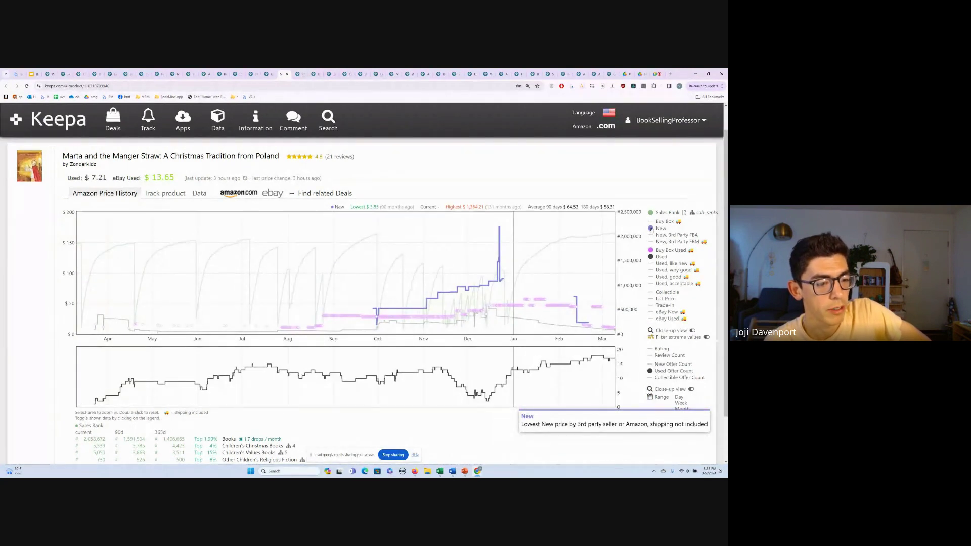
{"action": "left_click", "coordinate": [650, 229]}
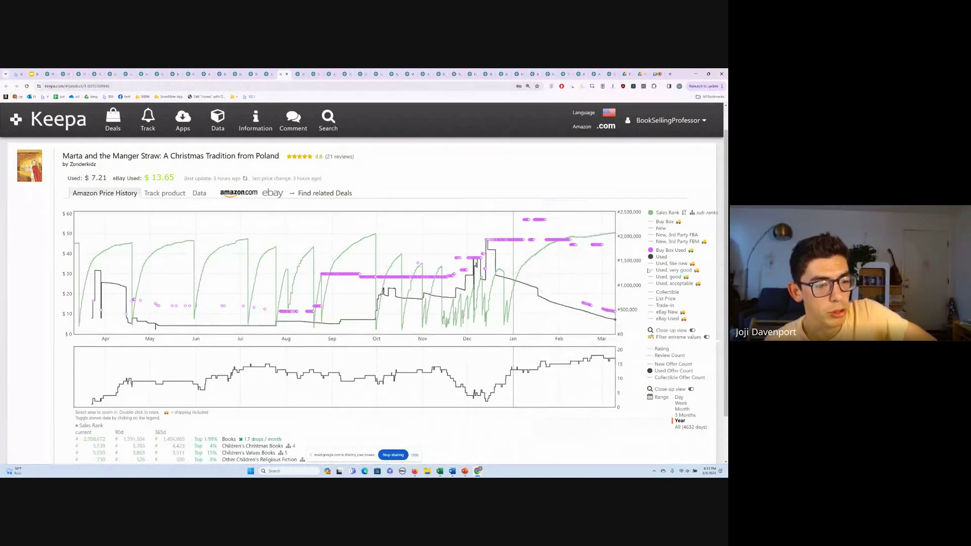
{"action": "left_click", "coordinate": [652, 251]}
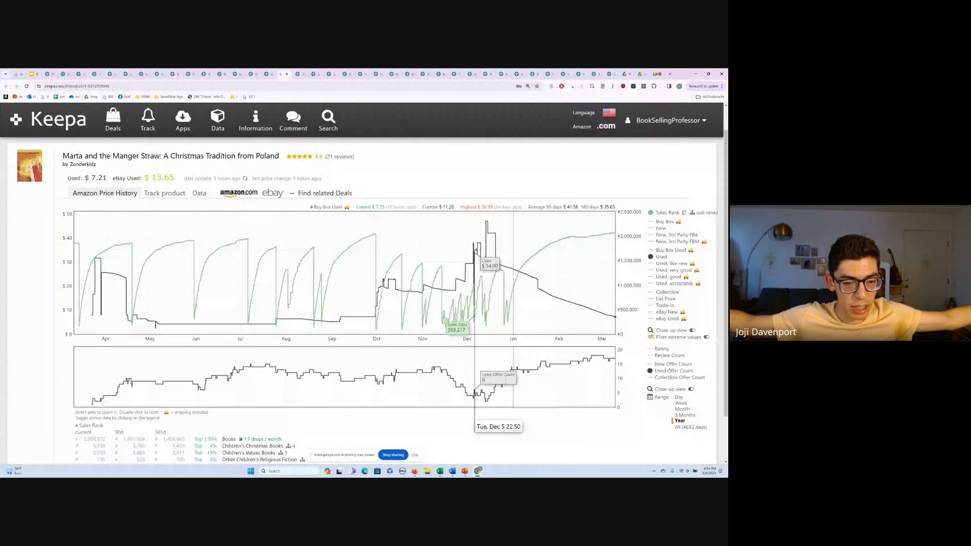
{"action": "left_click", "coordinate": [690, 427]}
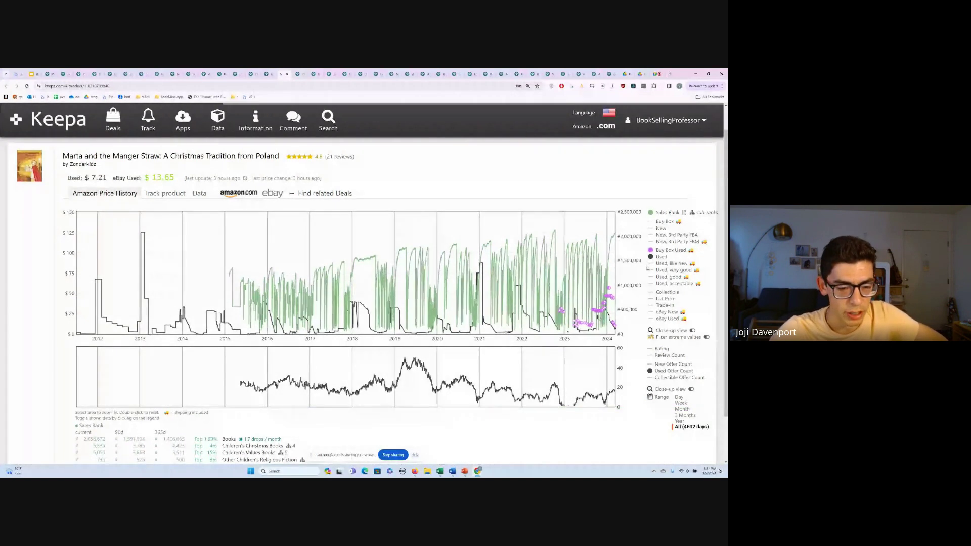
{"action": "left_click", "coordinate": [683, 426]}
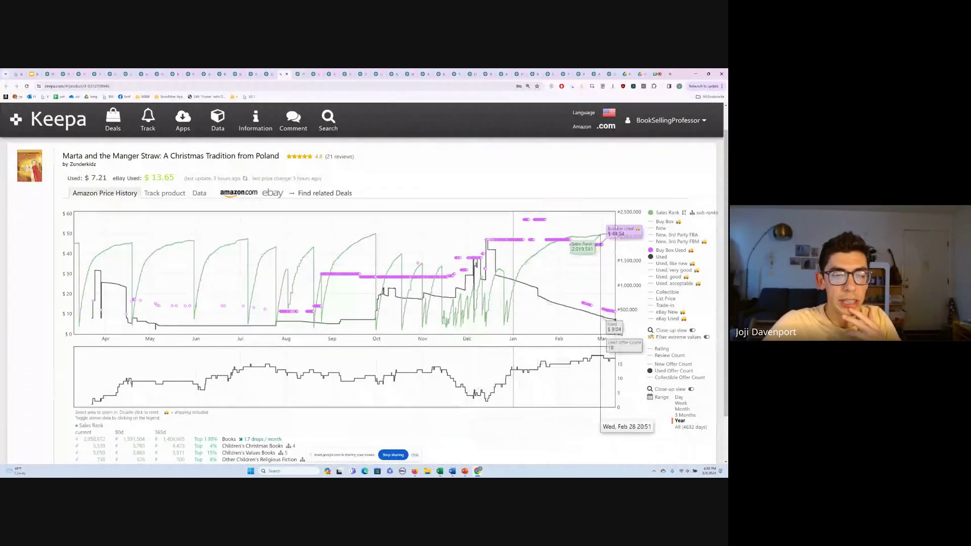
Show the New price curve again and view the all-time chart zoomed in on about 2019 to March 2024.
{"action": "left_click", "coordinate": [653, 232]}
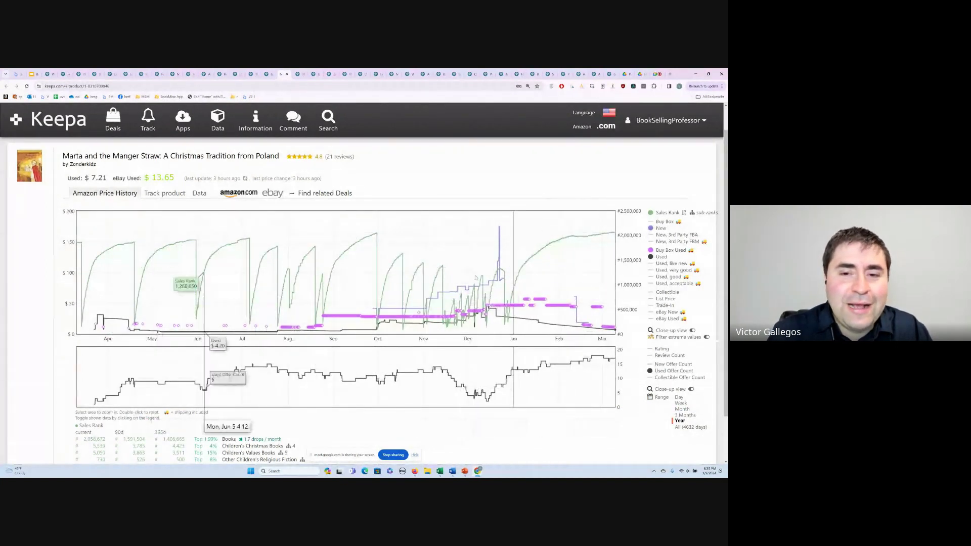
{"action": "left_click", "coordinate": [691, 427]}
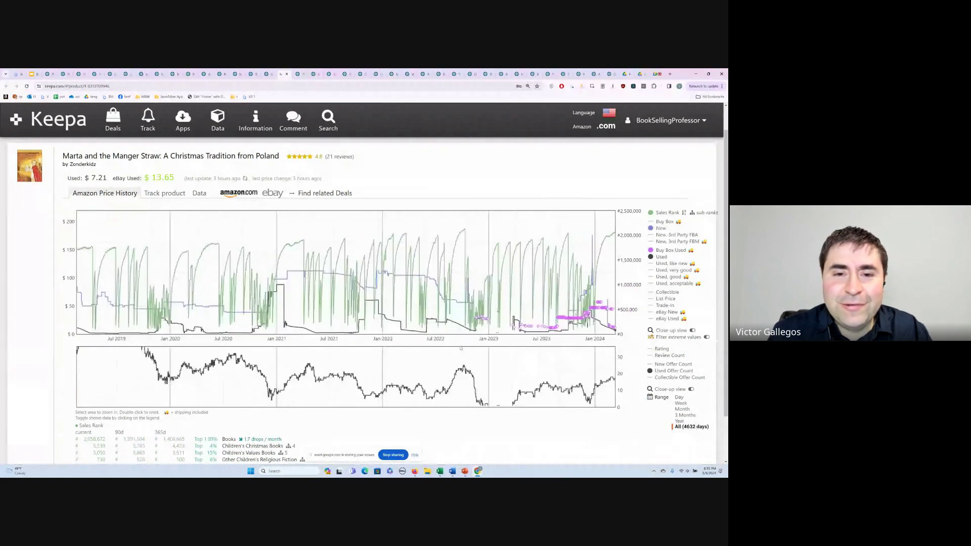
View the Keepa price histories of Introduction to American Deaf Culture, The story of the Christmas guest and Davis Advantage for Pathophysiology.
{"action": "left_click", "coordinate": [145, 73]}
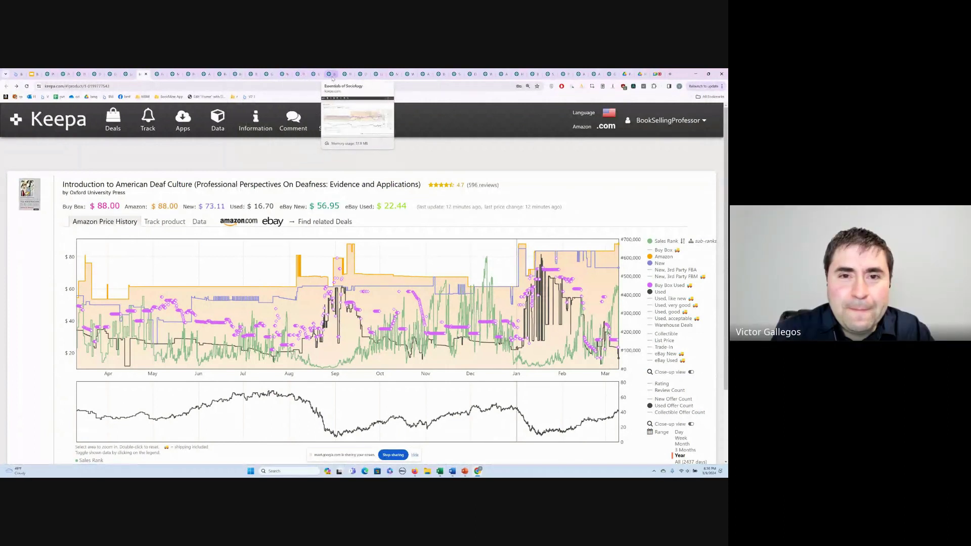
{"action": "left_click", "coordinate": [331, 75]}
{"action": "left_click", "coordinate": [345, 75]}
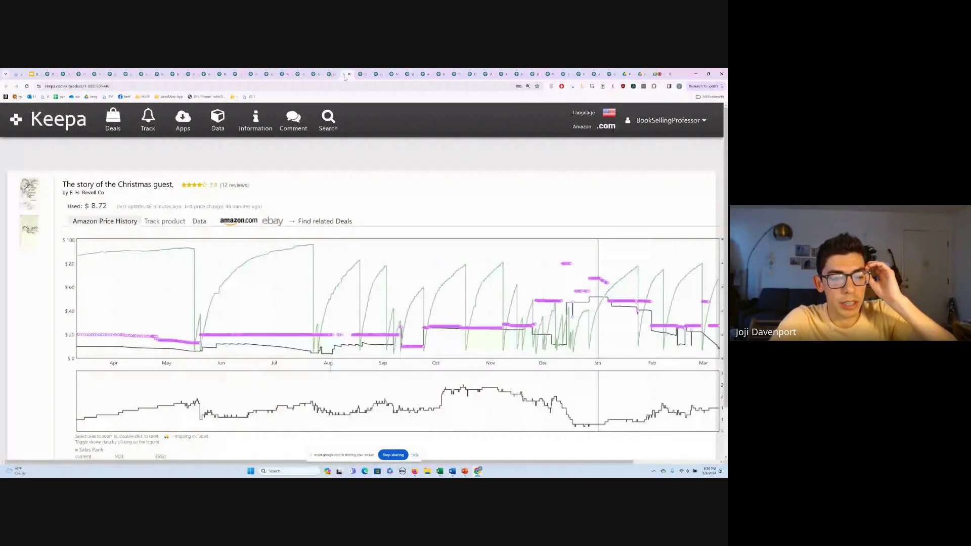
{"action": "left_click", "coordinate": [361, 75]}
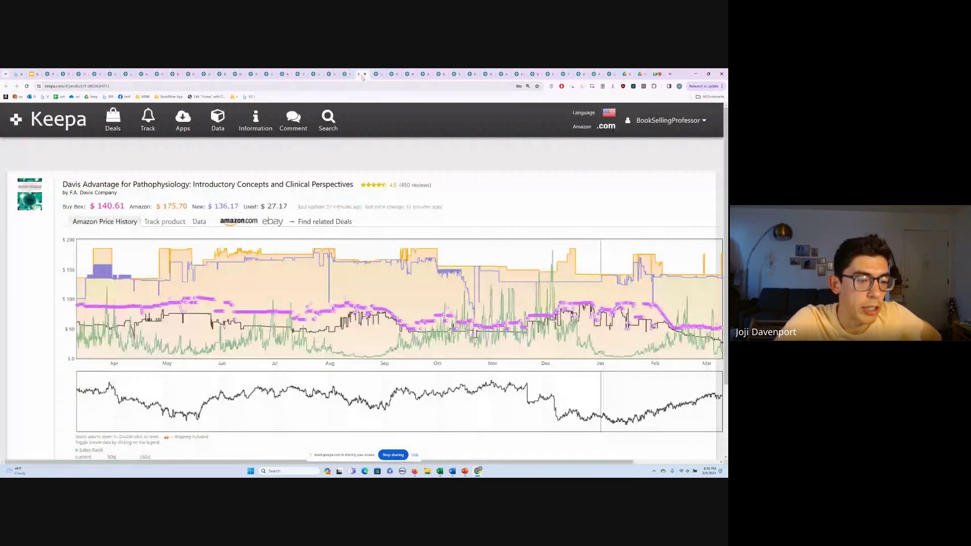
Compare the charts of Lifespan Development: Lives in Context and Davis Advantage for Pathophysiology, and finish on Lifespan Development.
{"action": "left_click", "coordinate": [377, 75]}
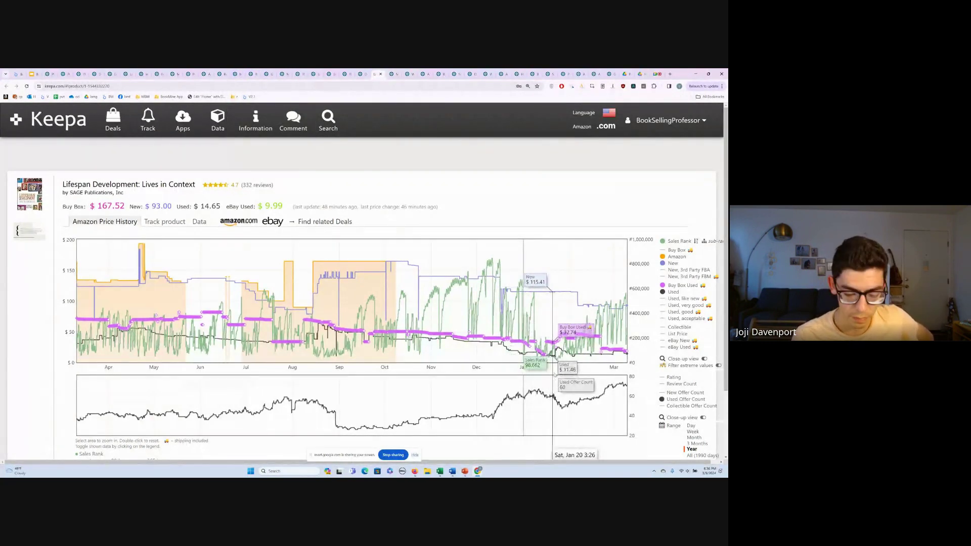
{"action": "left_click", "coordinate": [363, 75]}
{"action": "left_click", "coordinate": [381, 76]}
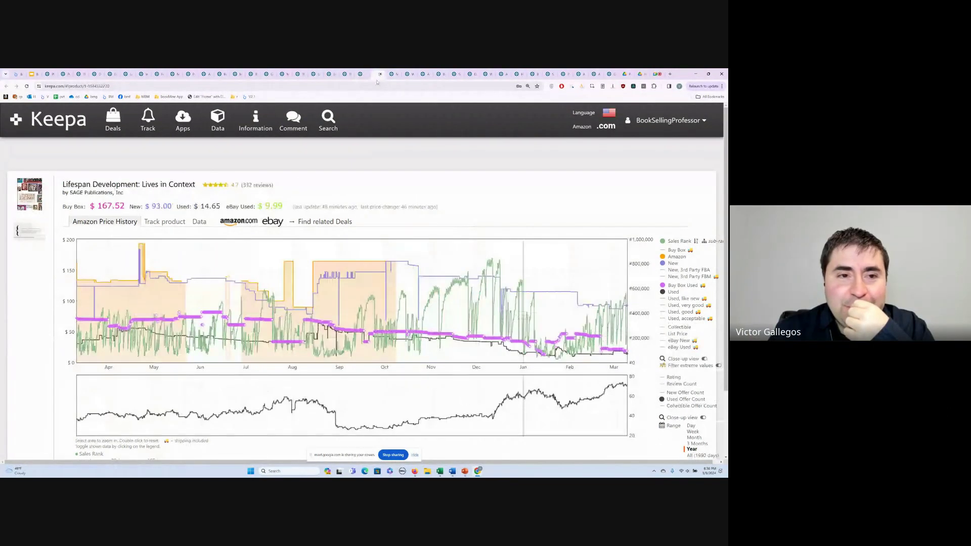
View the one-year Keepa price histories of The Christmas Murder Game and Uncle Vova's Tree.
{"action": "left_click", "coordinate": [300, 76]}
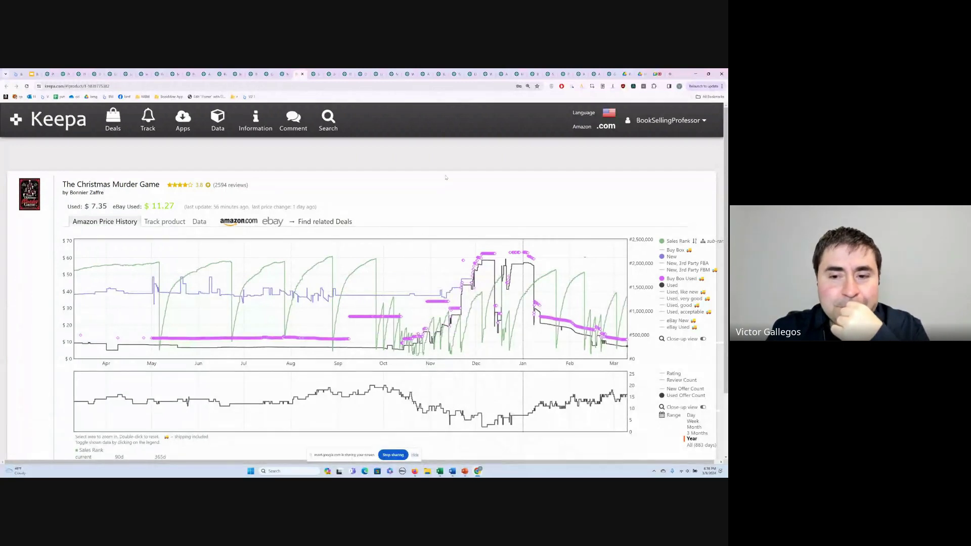
{"action": "left_click", "coordinate": [315, 74]}
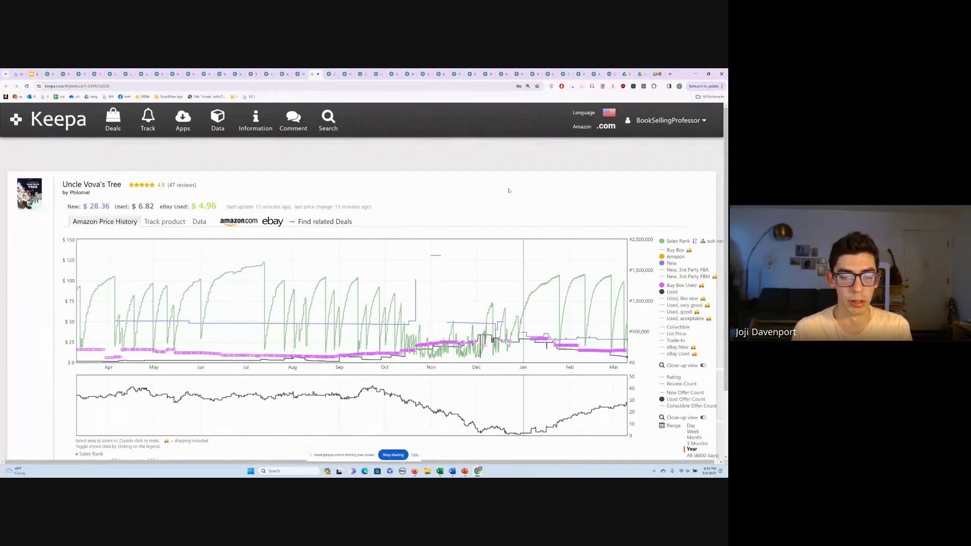
Open the Keepa page of A Weekly Guide to Being a Model Law Student and compare its Year and All ranges, finishing on Year.
{"action": "mouse_move", "coordinate": [328, 74]}
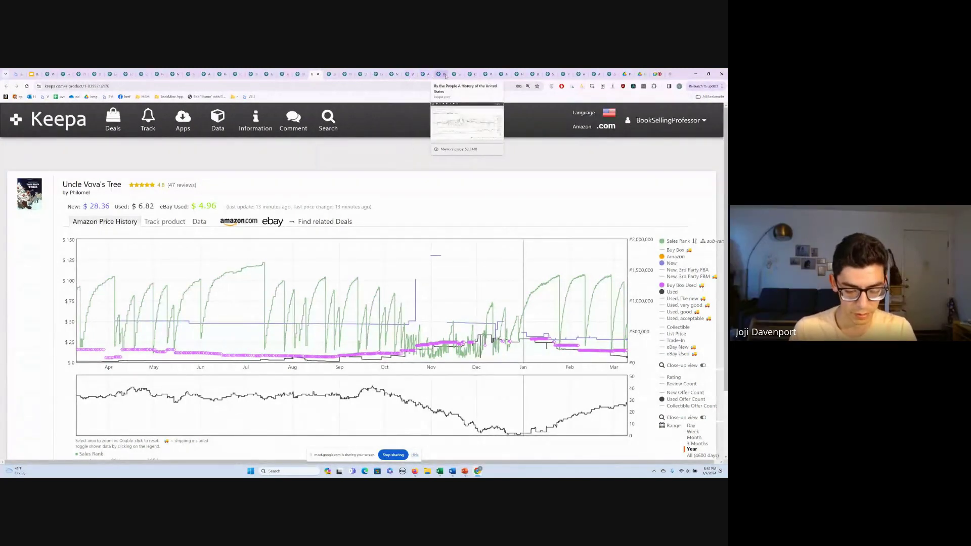
{"action": "left_click", "coordinate": [424, 74]}
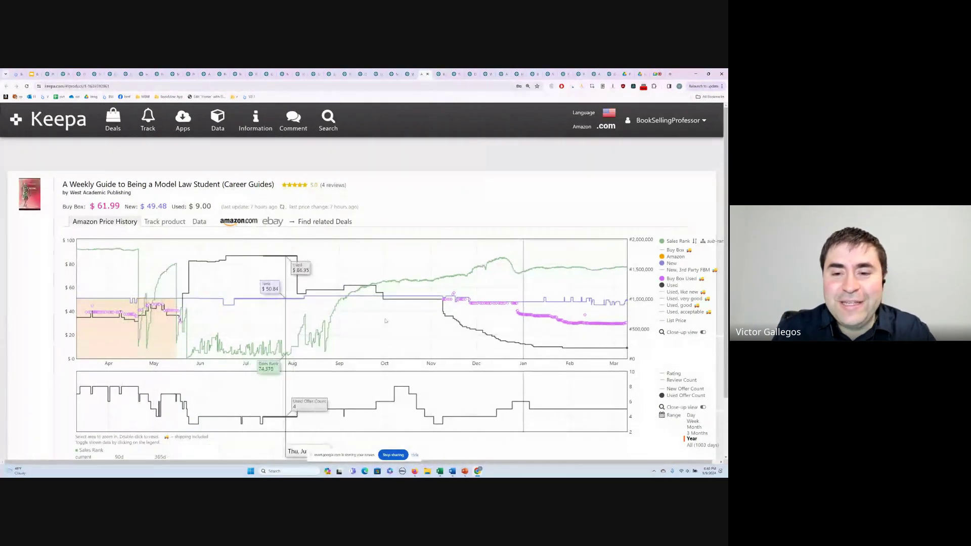
{"action": "left_click", "coordinate": [694, 445]}
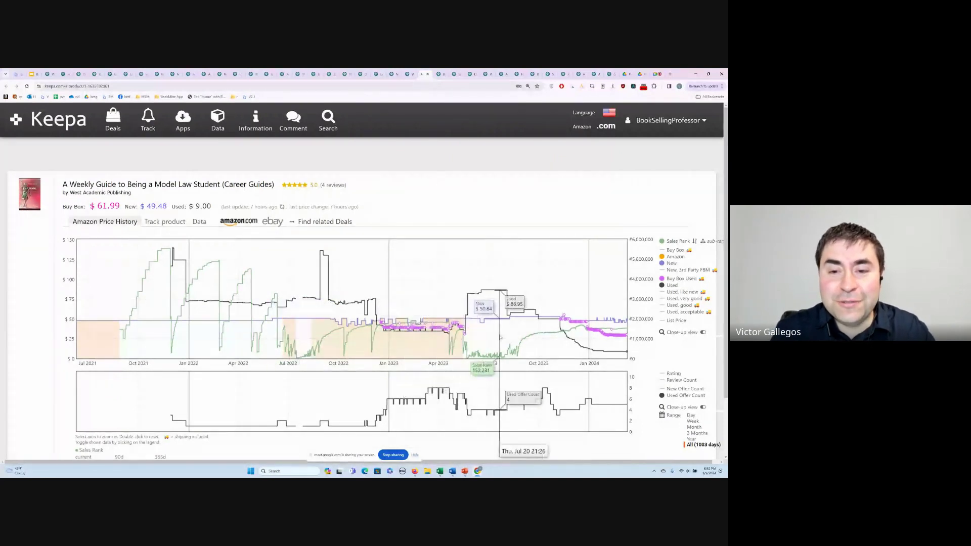
{"action": "left_click", "coordinate": [692, 440]}
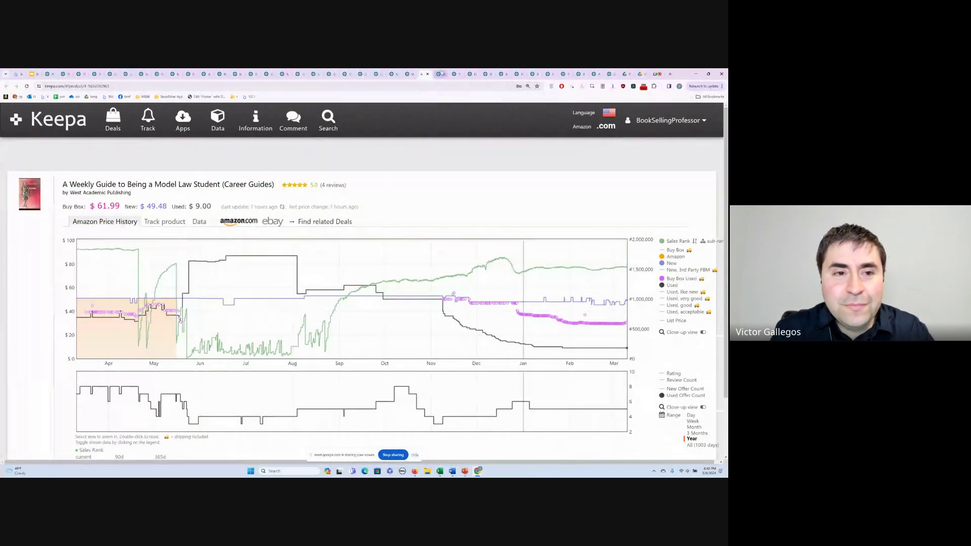
Examine the one-year price, sales rank and used offer count history of By the People A History of the United States.
{"action": "left_click", "coordinate": [440, 73]}
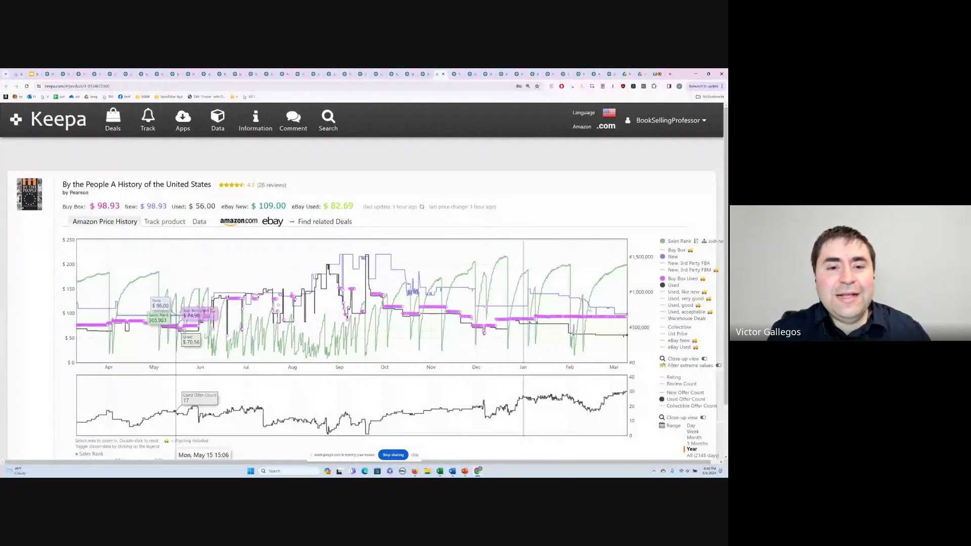
{"action": "mouse_move", "coordinate": [30, 195]}
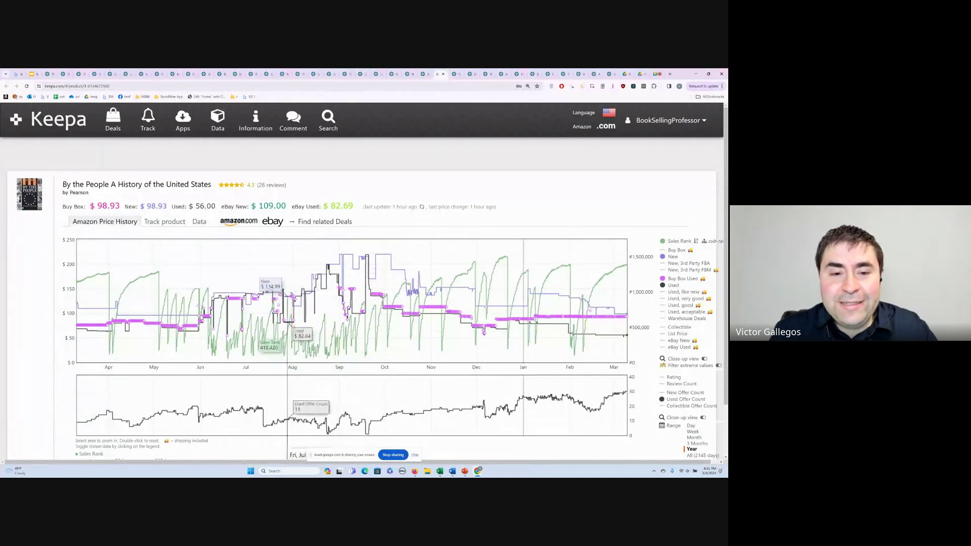
{"action": "scroll", "coordinate": [300, 343], "scroll_direction": "down", "scroll_amount": 1}
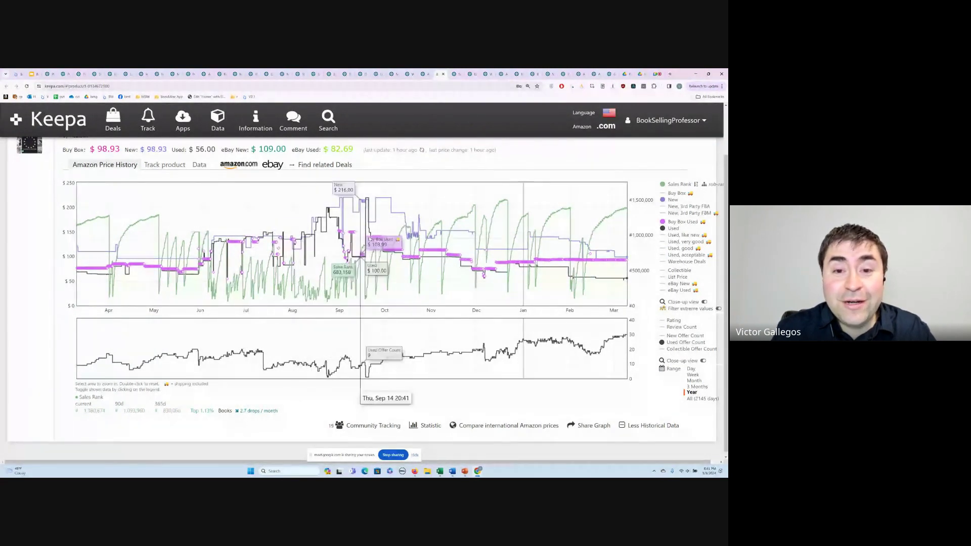
{"action": "scroll", "coordinate": [280, 244], "scroll_direction": "up", "scroll_amount": 1}
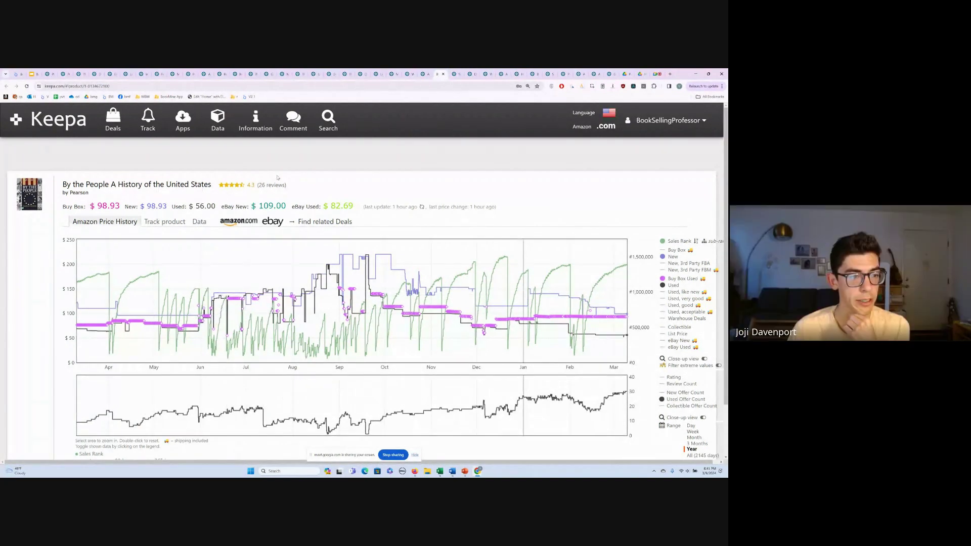
Compare the one-year charts of Science 1 Student Text (4th ed.) and By the People, and finish on Science 1 Student Text.
{"action": "left_click", "coordinate": [455, 73]}
{"action": "left_click", "coordinate": [443, 74]}
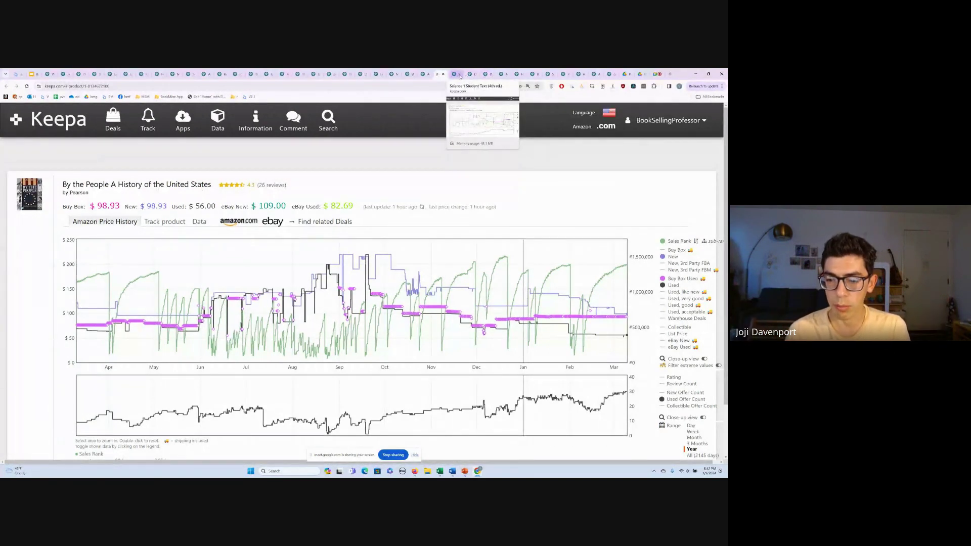
{"action": "left_click", "coordinate": [460, 75]}
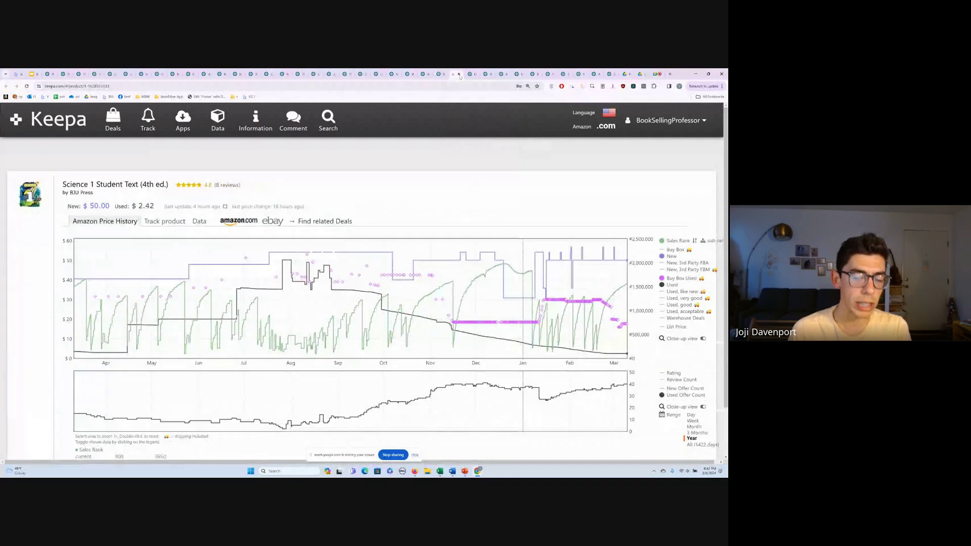
{"action": "left_click", "coordinate": [445, 76]}
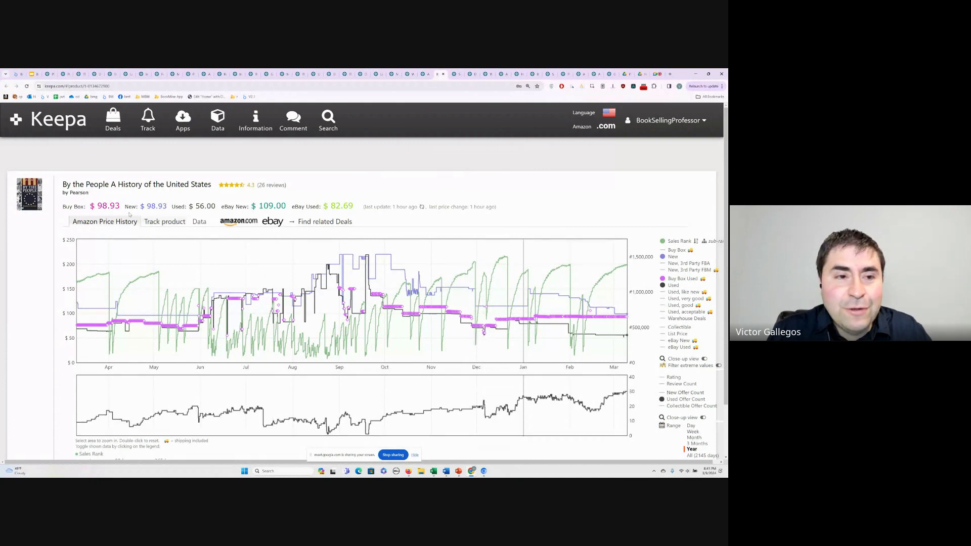
{"action": "mouse_move", "coordinate": [30, 198]}
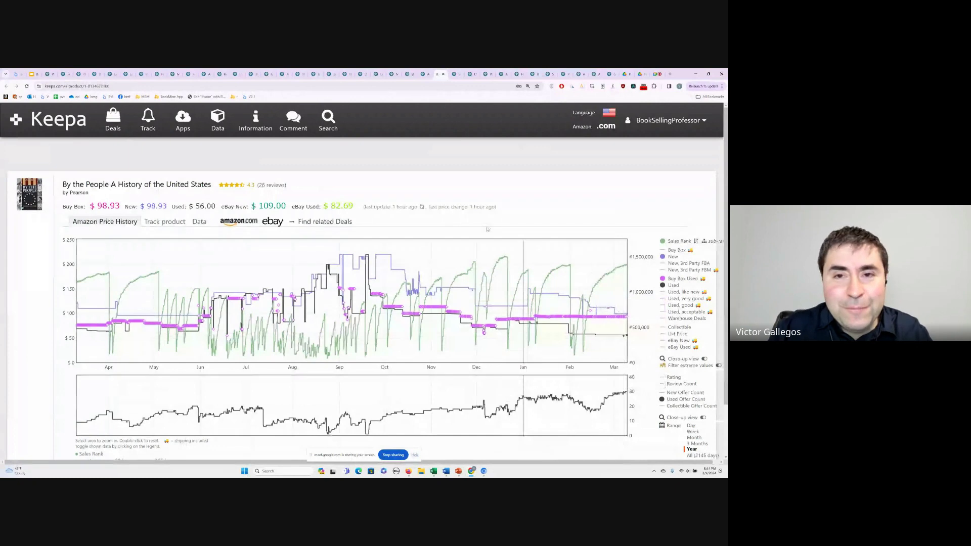
{"action": "left_click", "coordinate": [457, 76]}
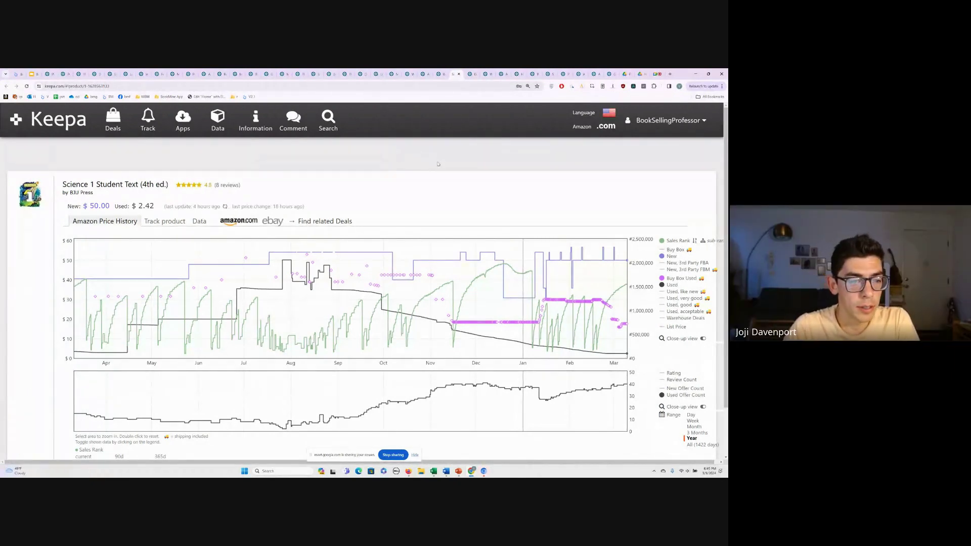
Switch to the Google Slides presentation and show slide 12, Bookkeeping Tips.
{"action": "left_click", "coordinate": [34, 74]}
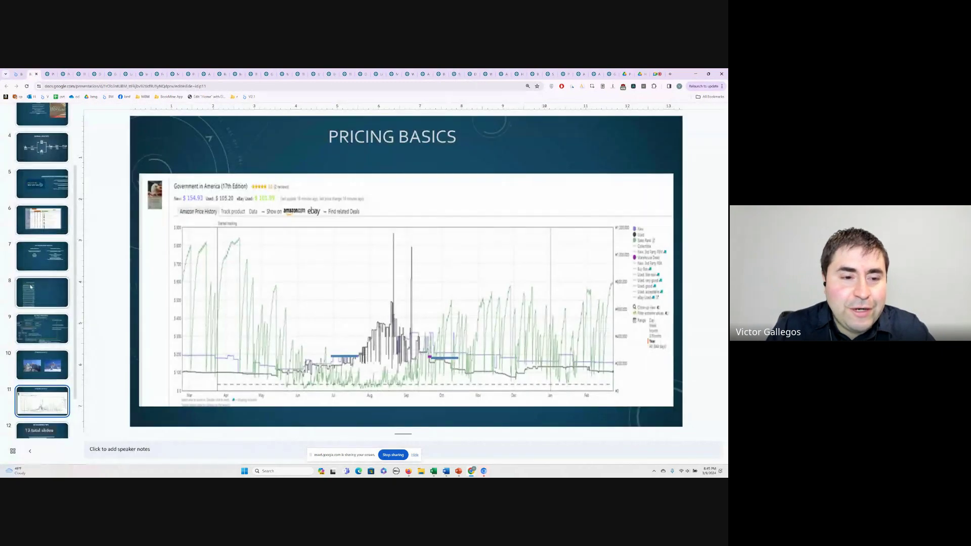
{"action": "scroll", "coordinate": [55, 288], "scroll_direction": "down", "scroll_amount": 1}
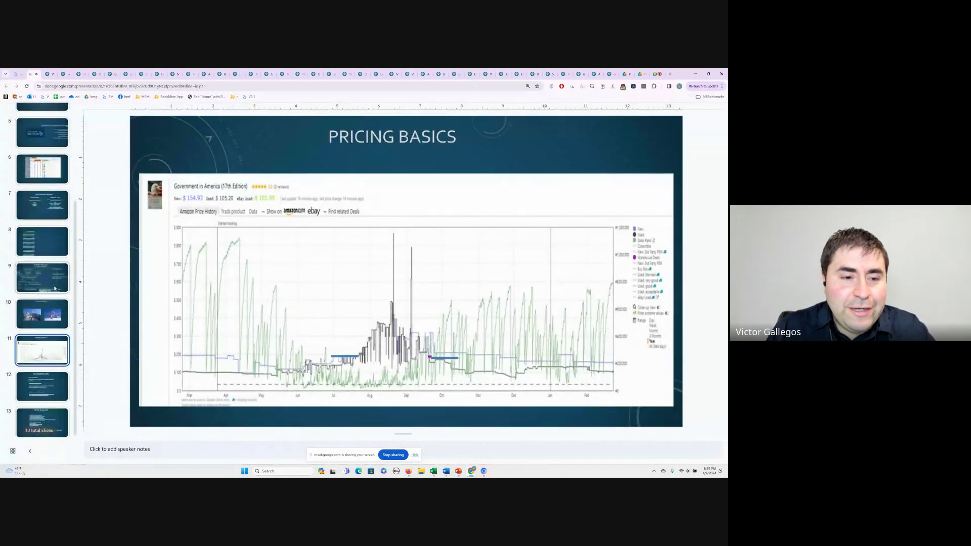
{"action": "left_click", "coordinate": [57, 377]}
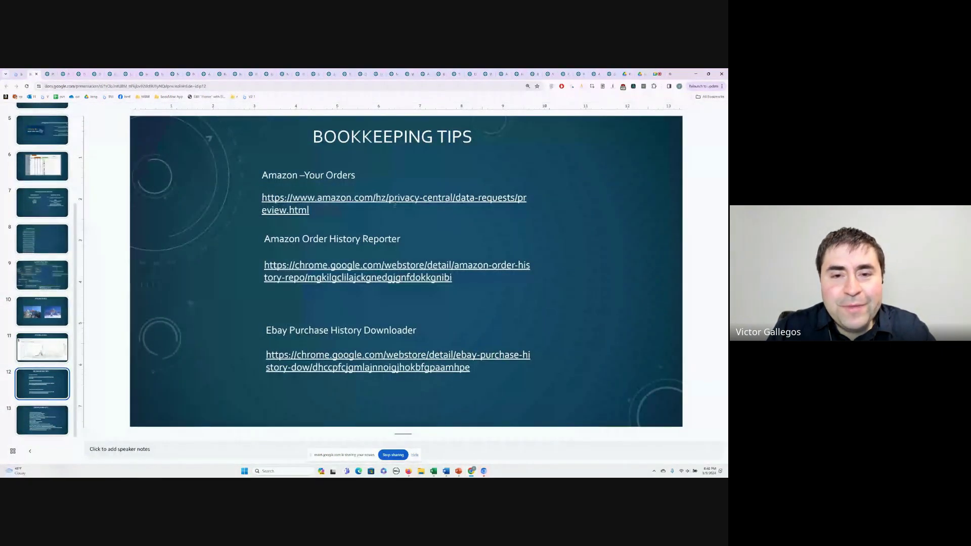